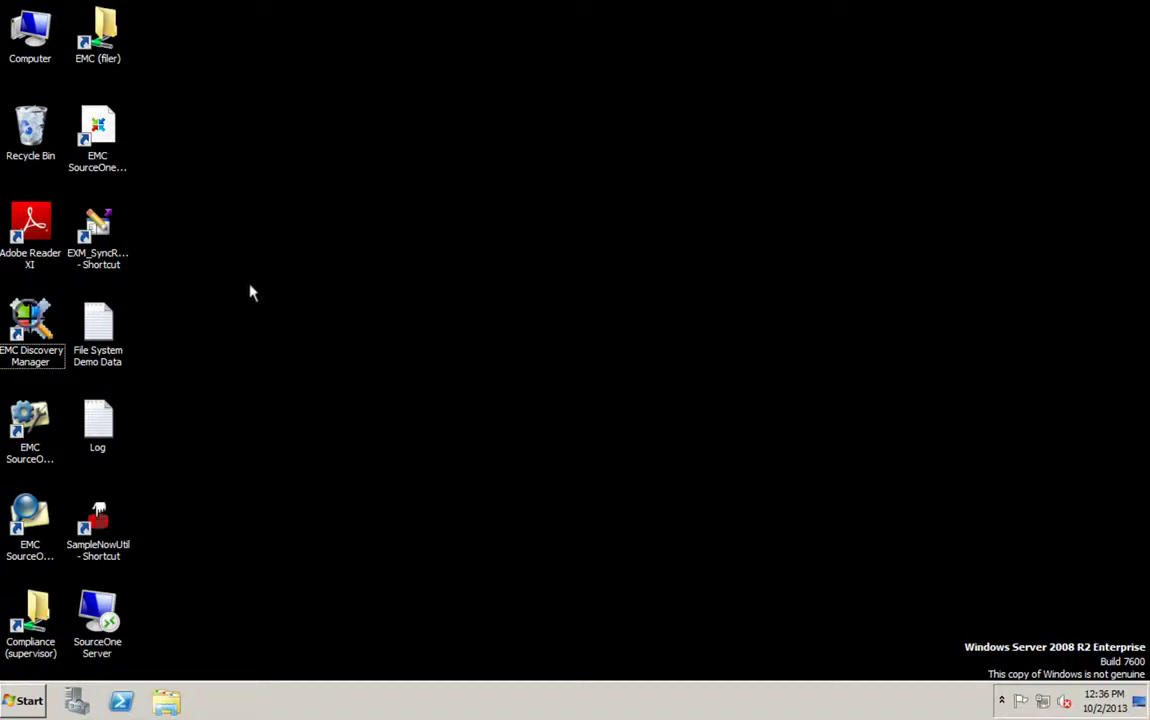
# - Launch EMC SourceOne Discovery Manager from its desktop shortcut
pyautogui.doubleClick(41, 318)
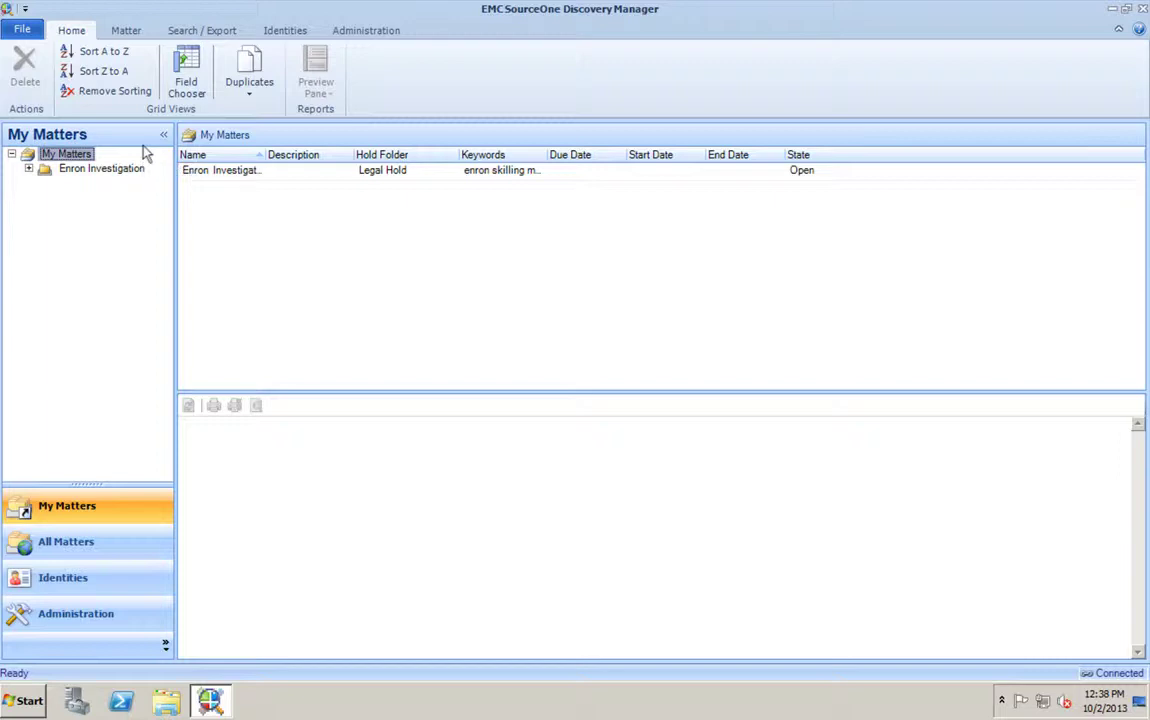
# - Open the Enron Investigation matter's Properties and check that its State is Open
pyautogui.click(82, 169)
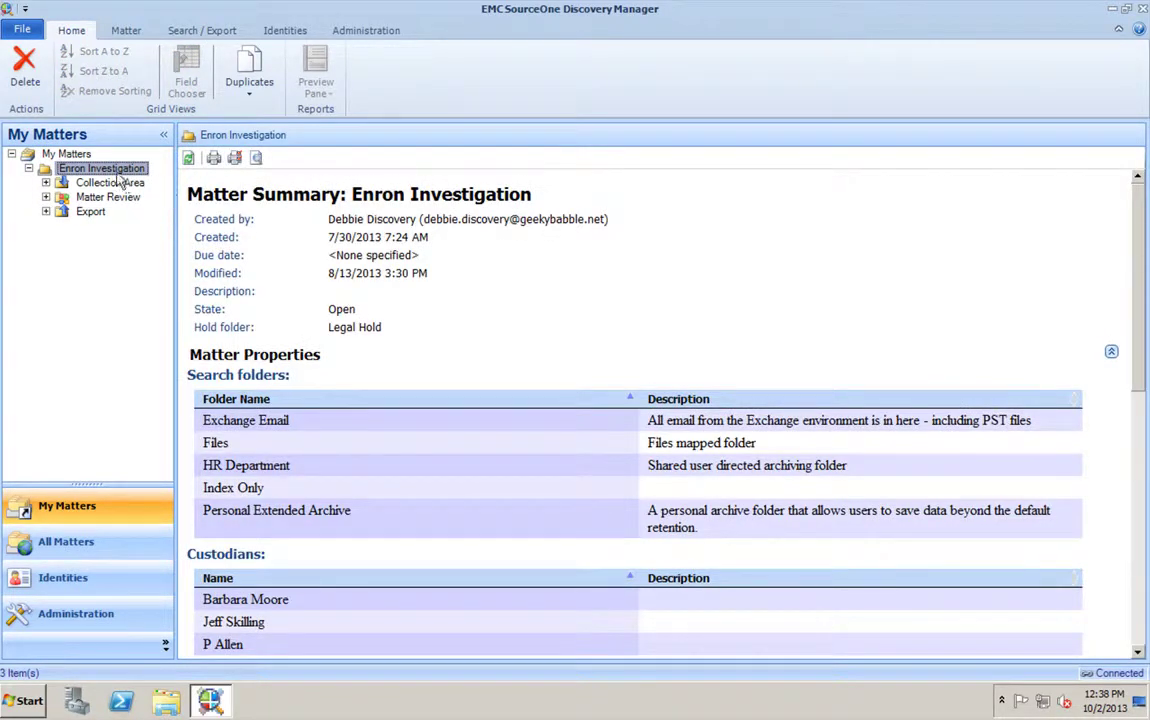
pyautogui.rightClick(90, 173)
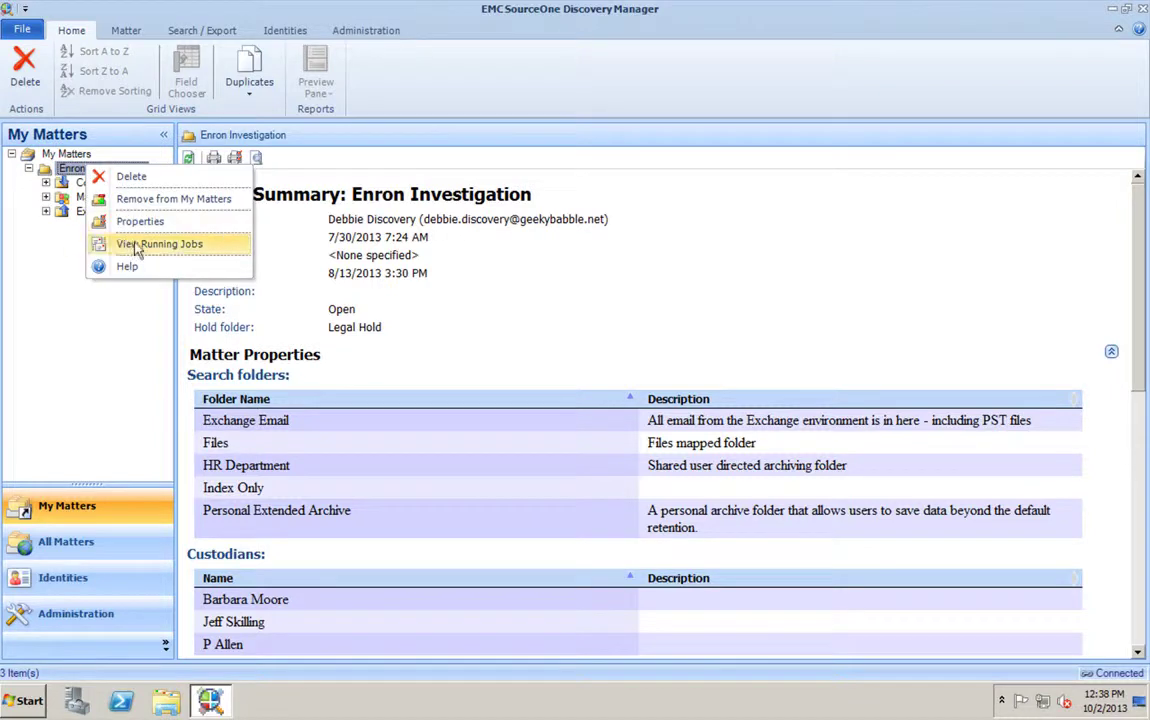
pyautogui.click(145, 221)
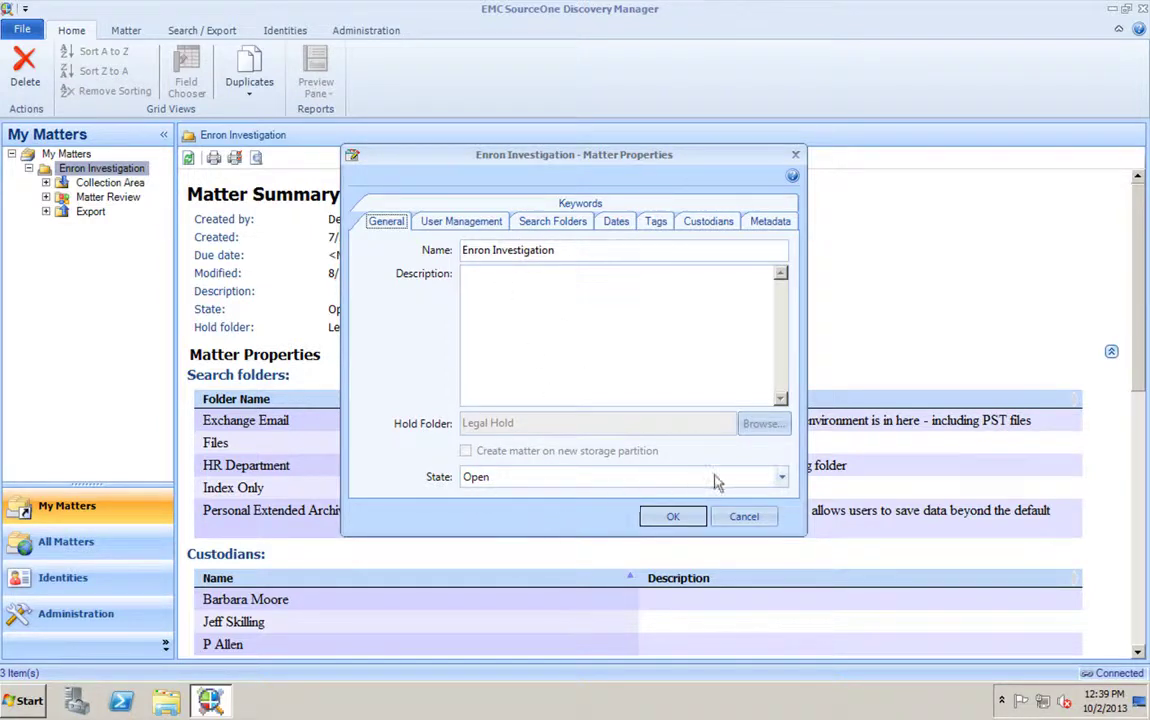
pyautogui.click(784, 479)
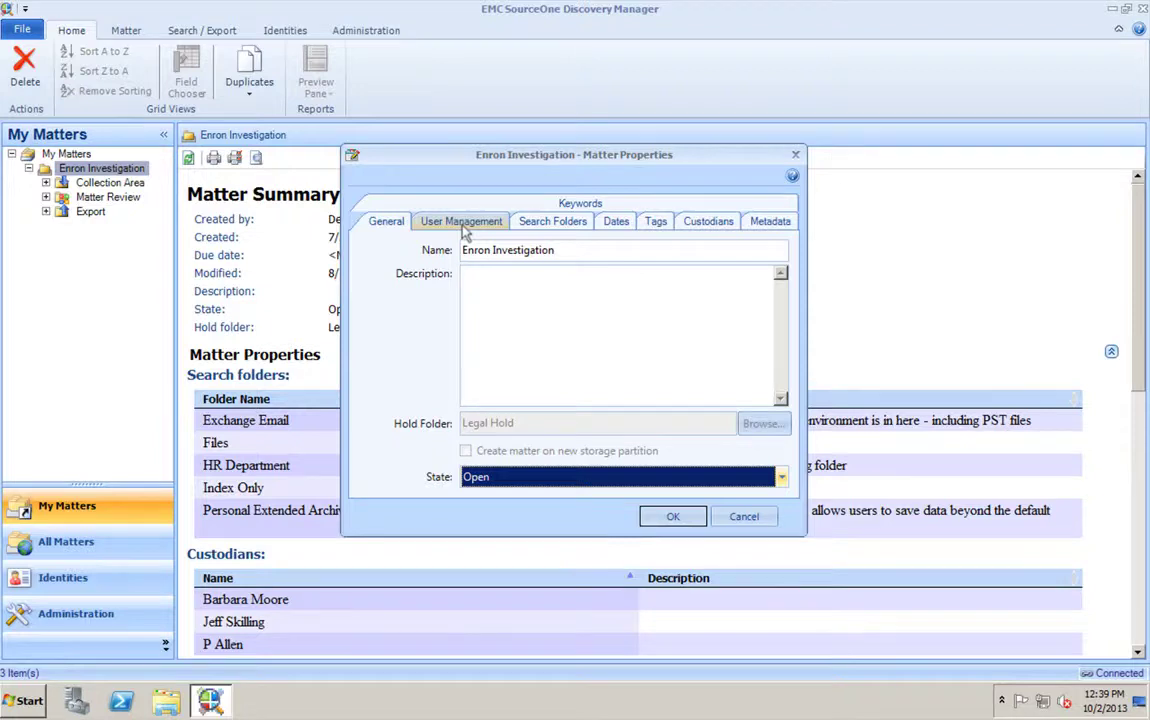
# - Review the matter's users and their roles, widening the Name column
pyautogui.click(462, 222)
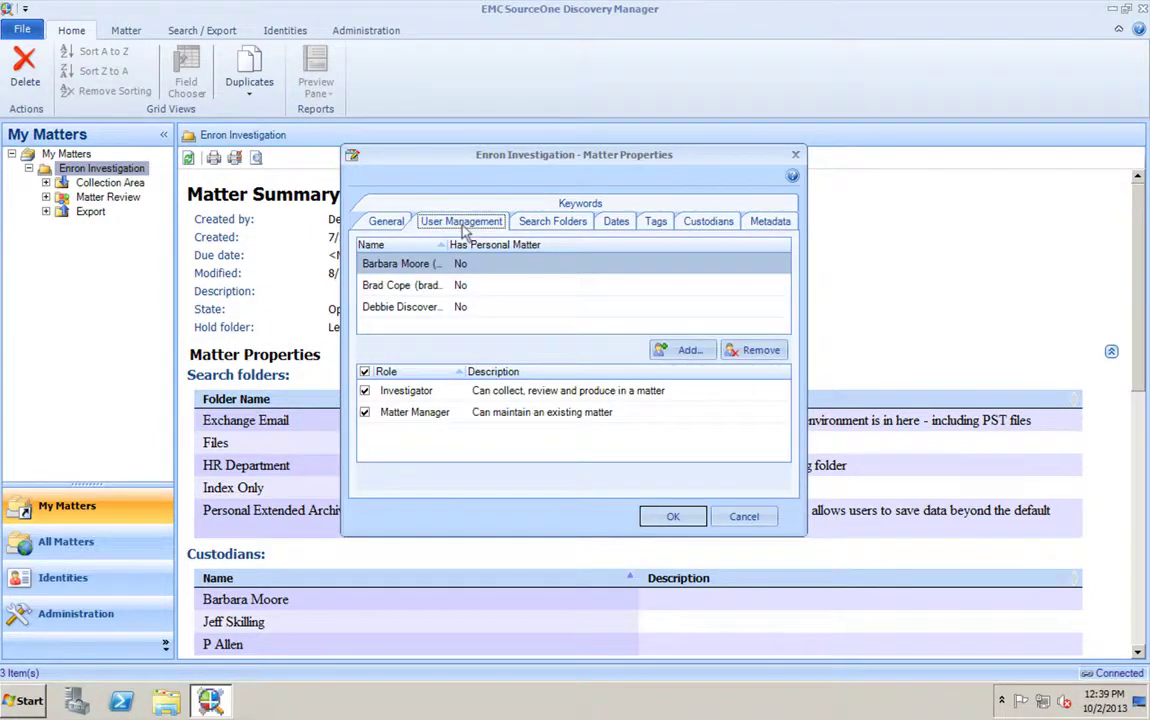
pyautogui.moveTo(445, 244); pyautogui.dragTo(575, 244)
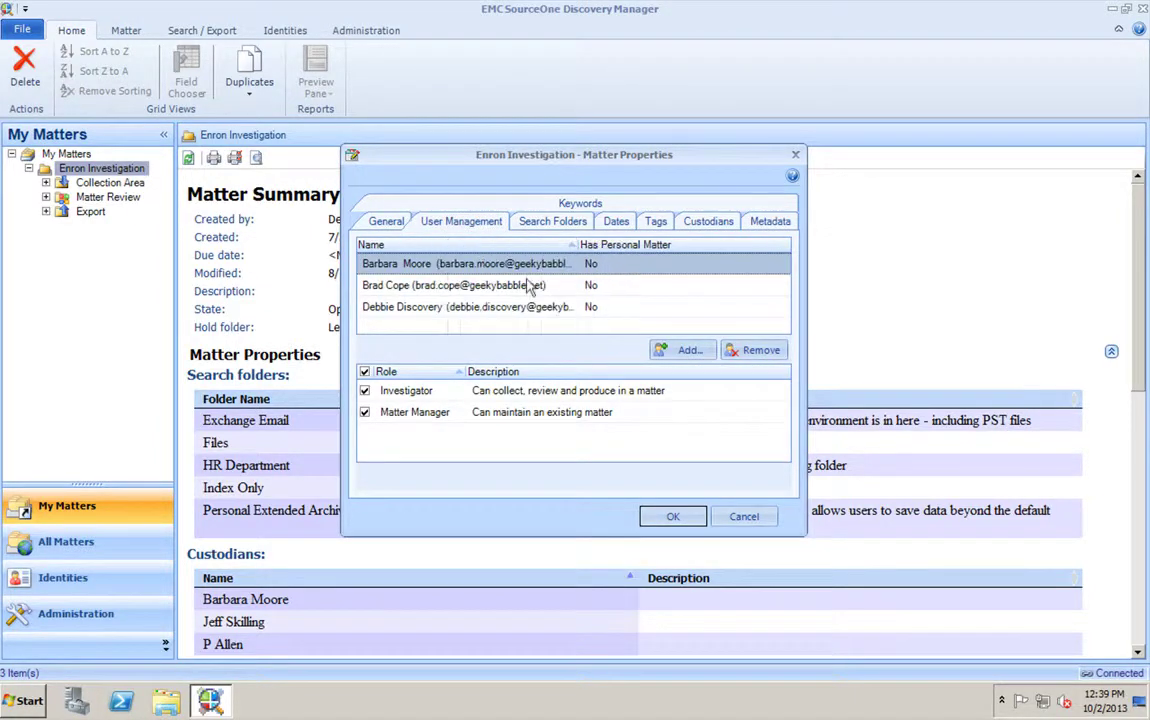
pyautogui.click(460, 284)
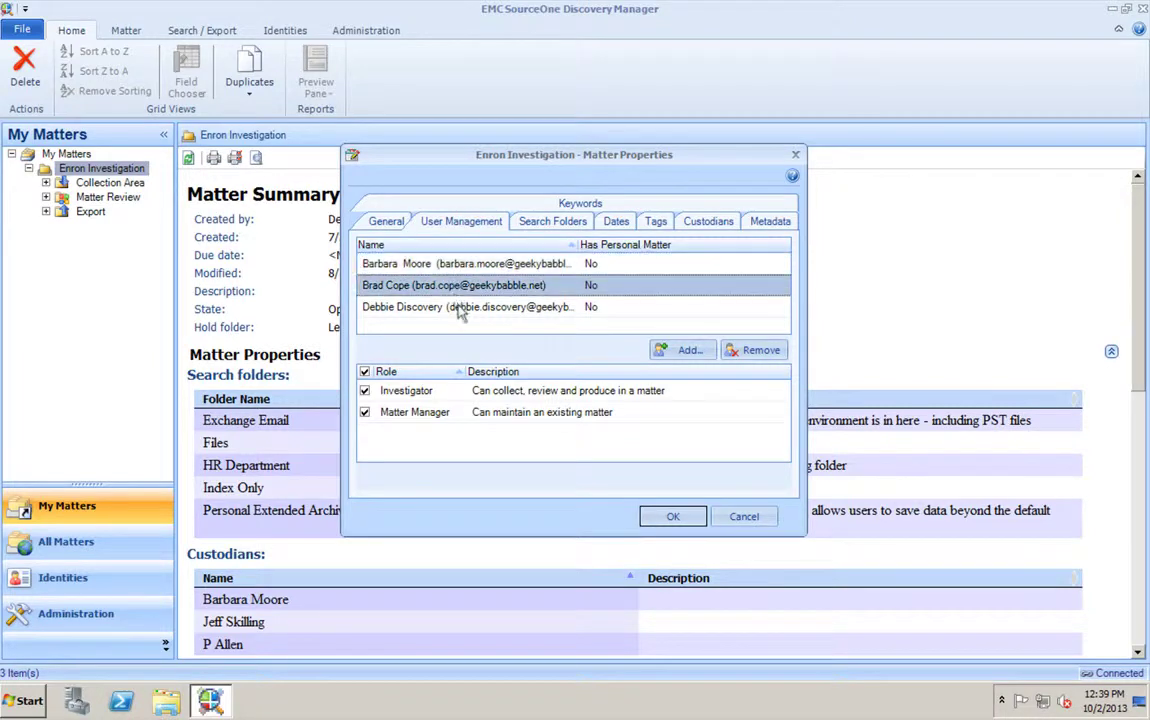
pyautogui.click(458, 306)
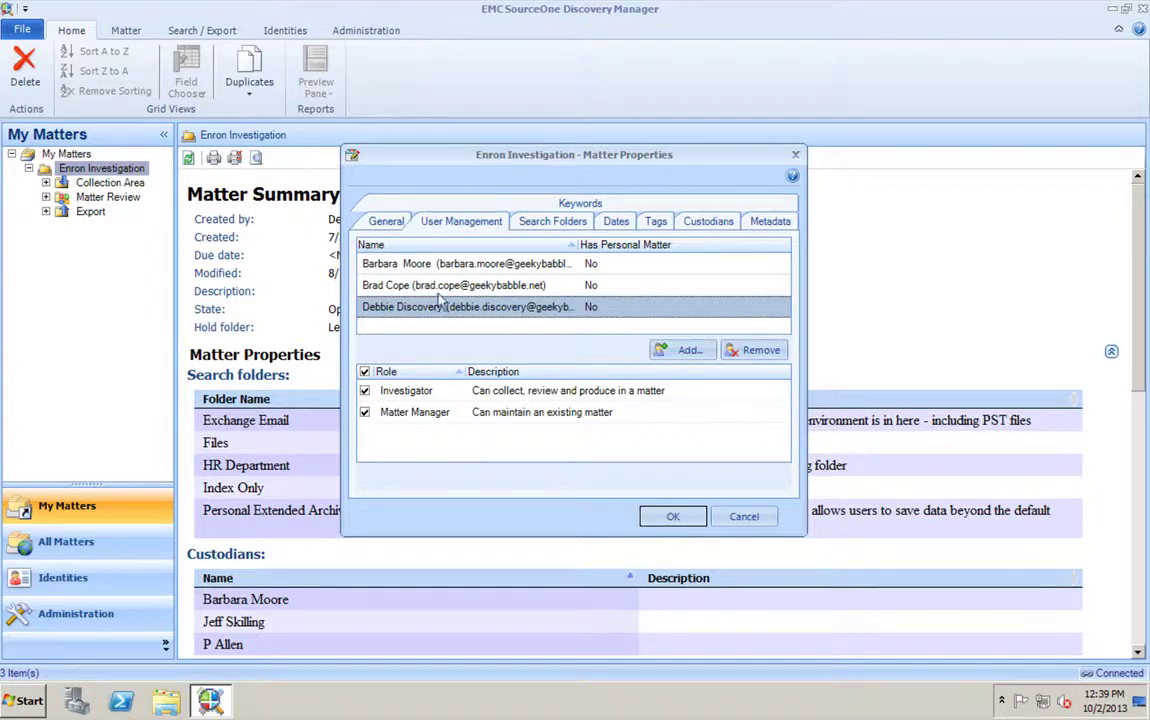
pyautogui.click(396, 284)
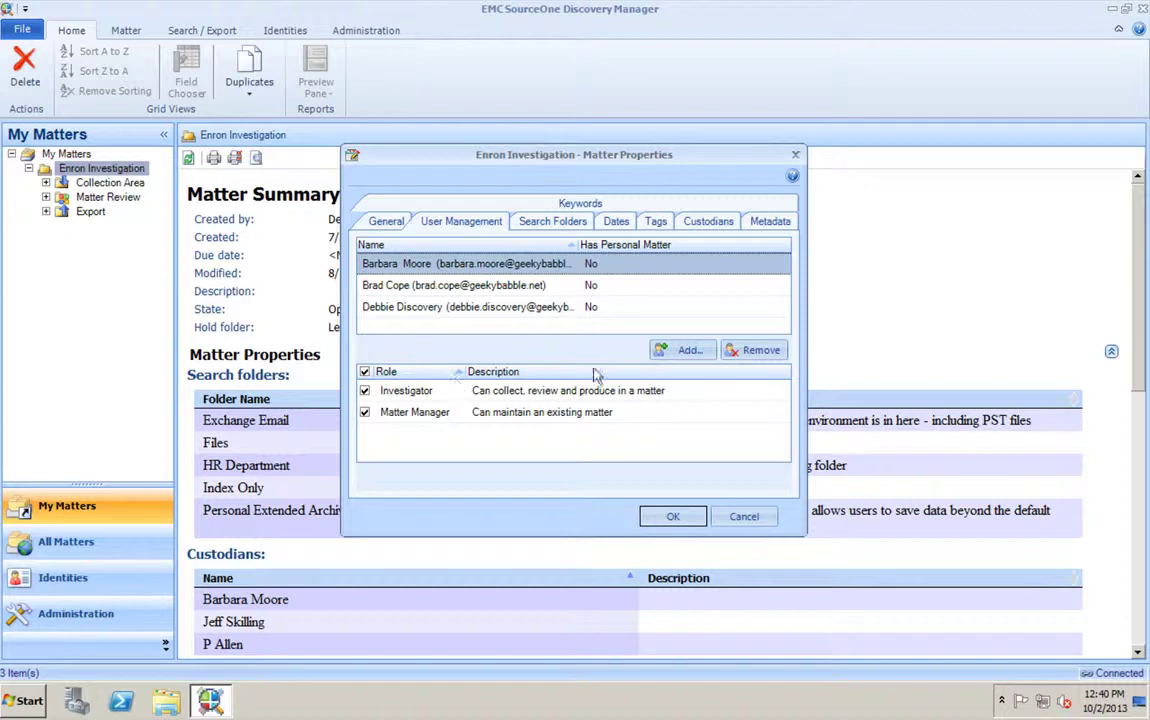
# - Try adding an already-assigned user, dismiss the error, and view the Search Folders list
pyautogui.click(687, 350)
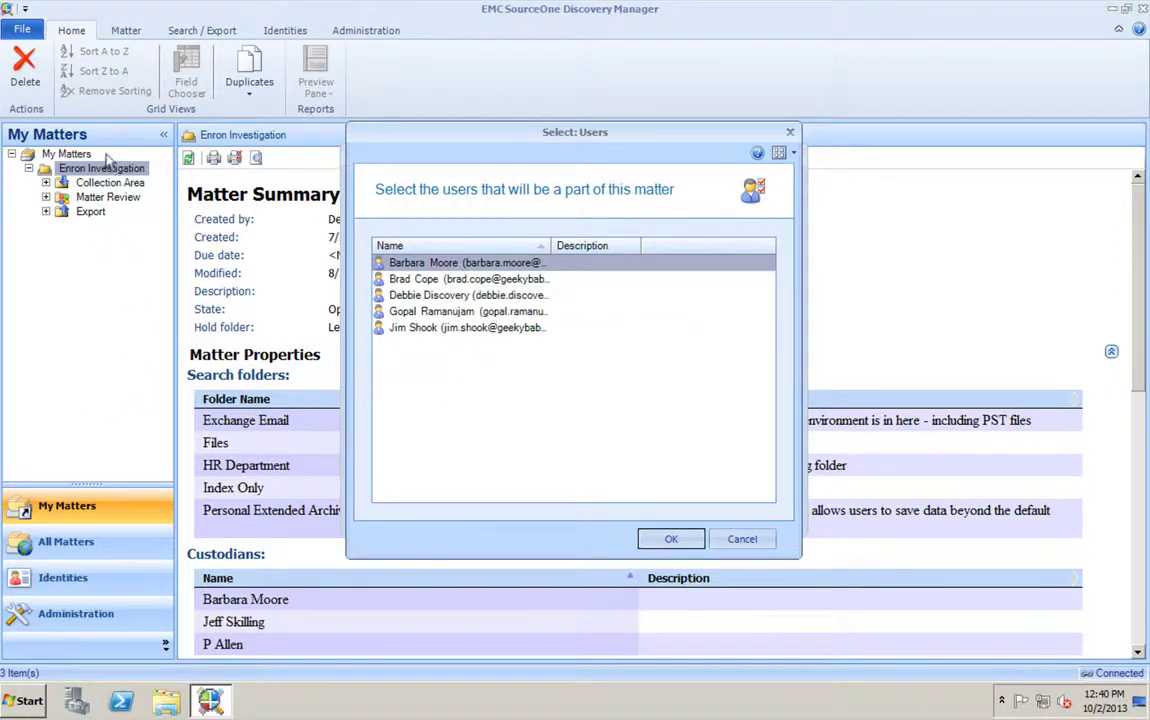
pyautogui.click(677, 541)
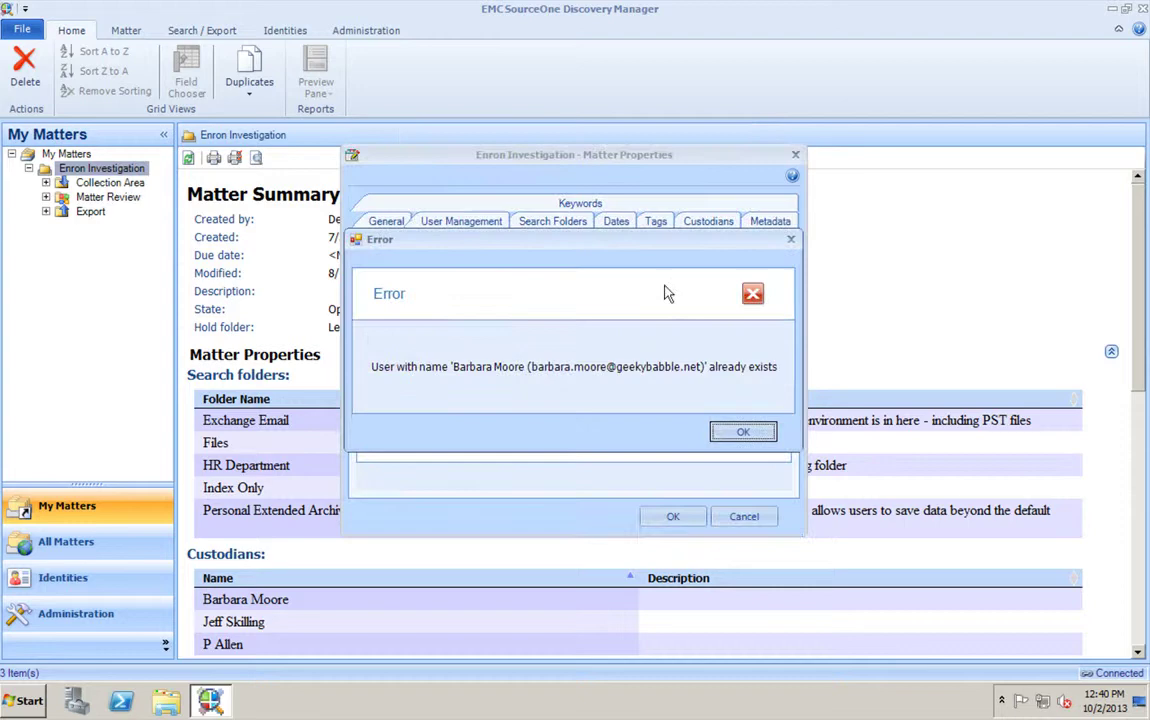
pyautogui.click(745, 431)
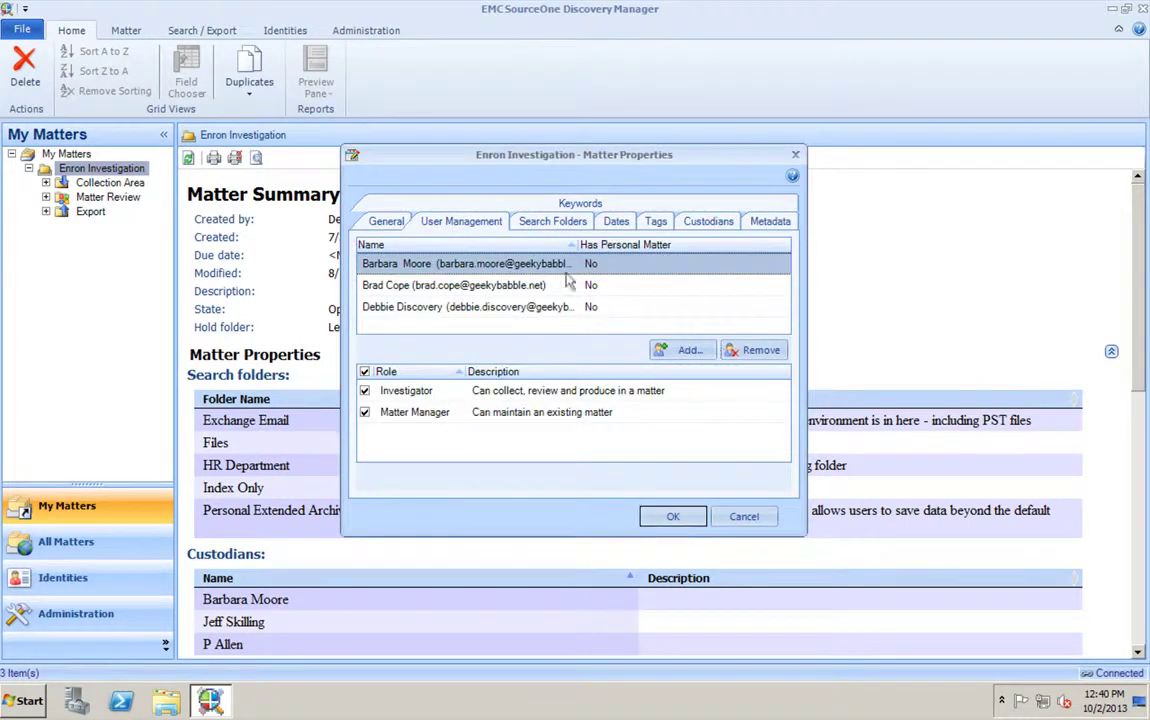
pyautogui.click(553, 222)
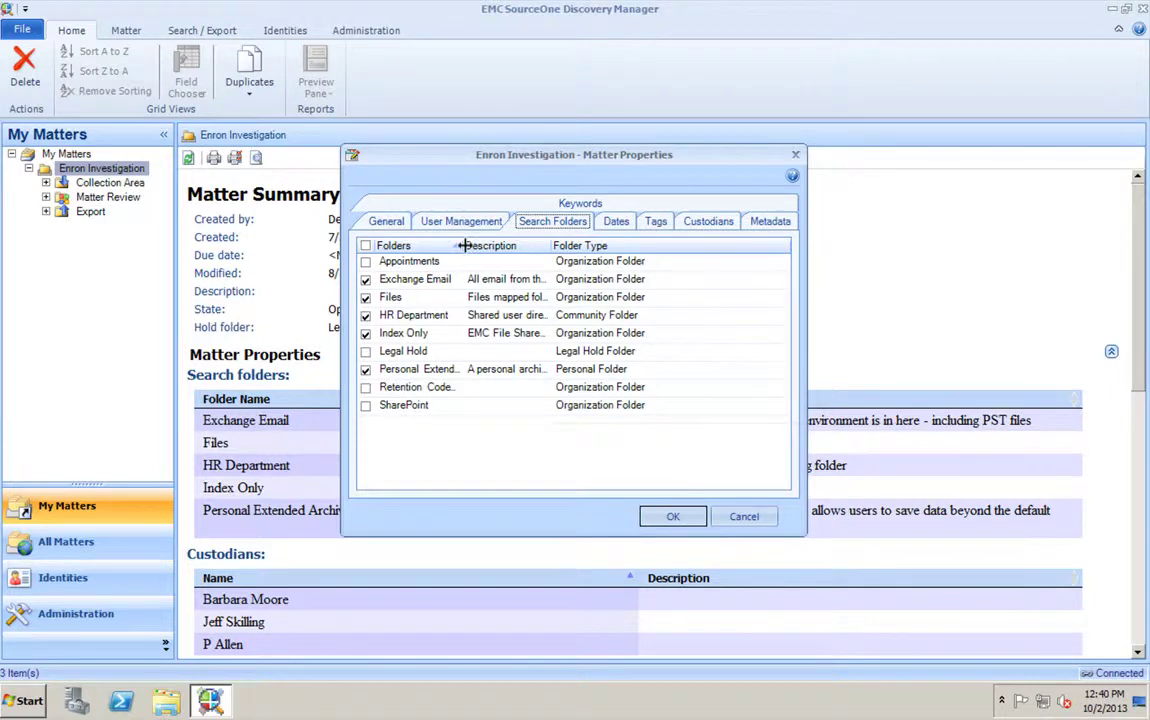
# - Widen the Folders column to show full folder names, then view the Dates settings
pyautogui.moveTo(461, 245); pyautogui.dragTo(496, 245)
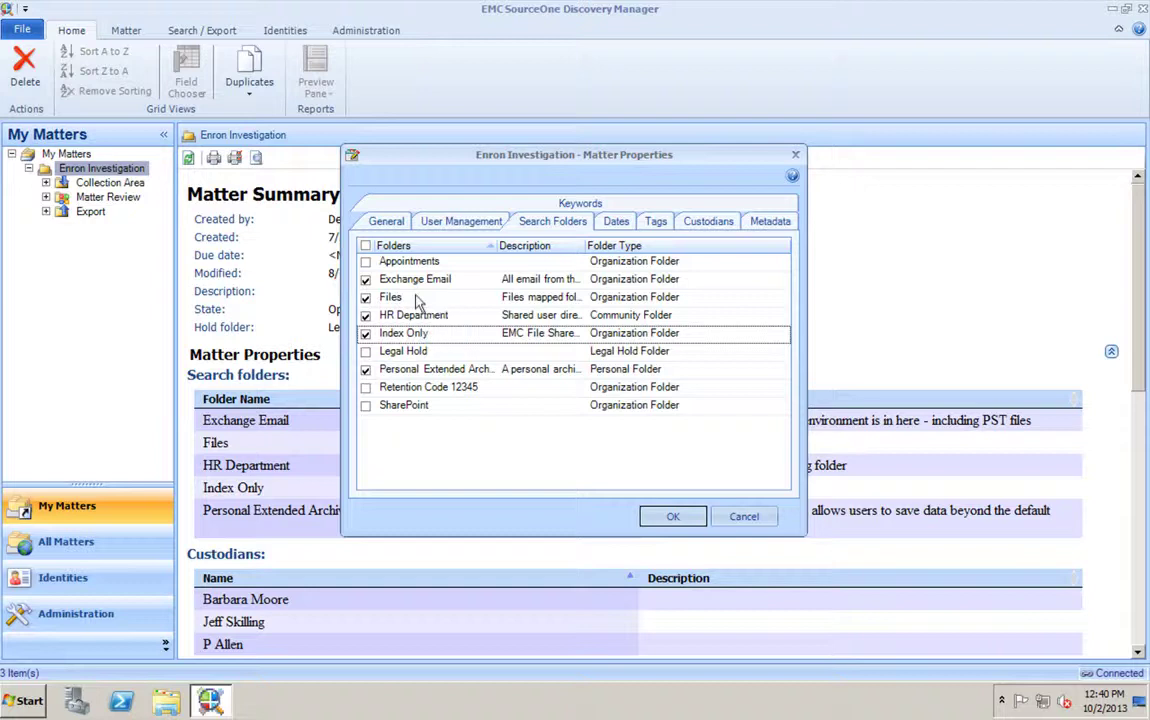
pyautogui.click(616, 221)
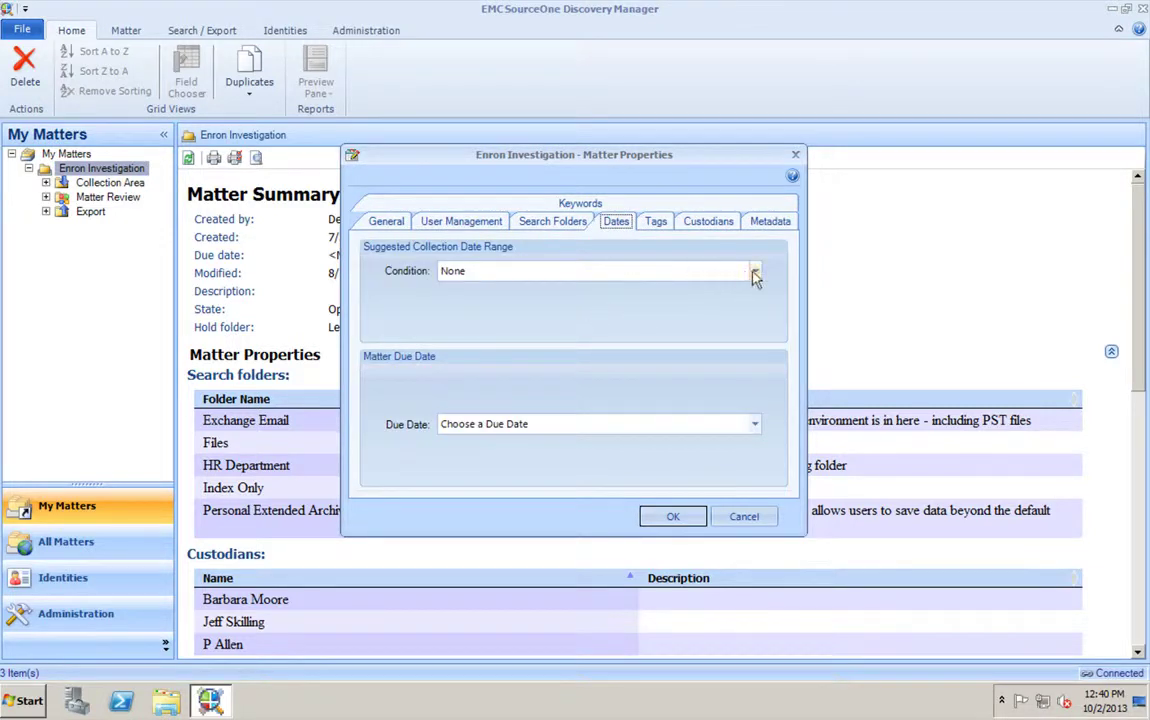
# - Keep the collection date condition at None and view the matter's eight tags
pyautogui.click(755, 272)
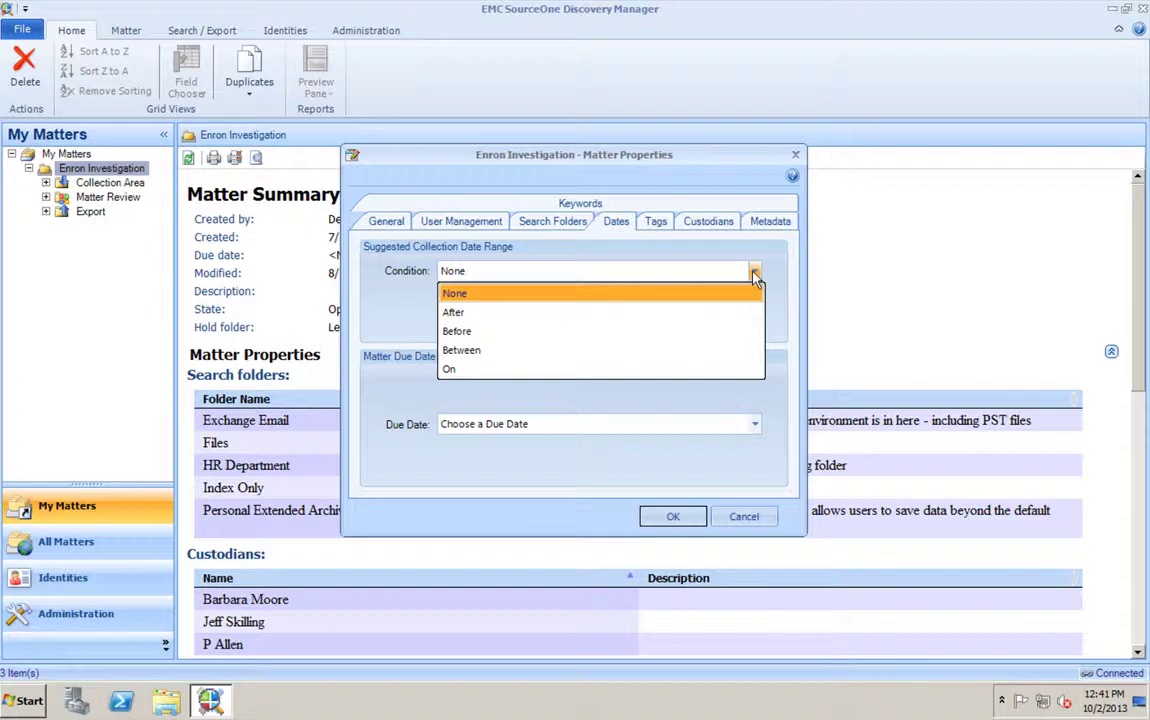
pyautogui.click(695, 256)
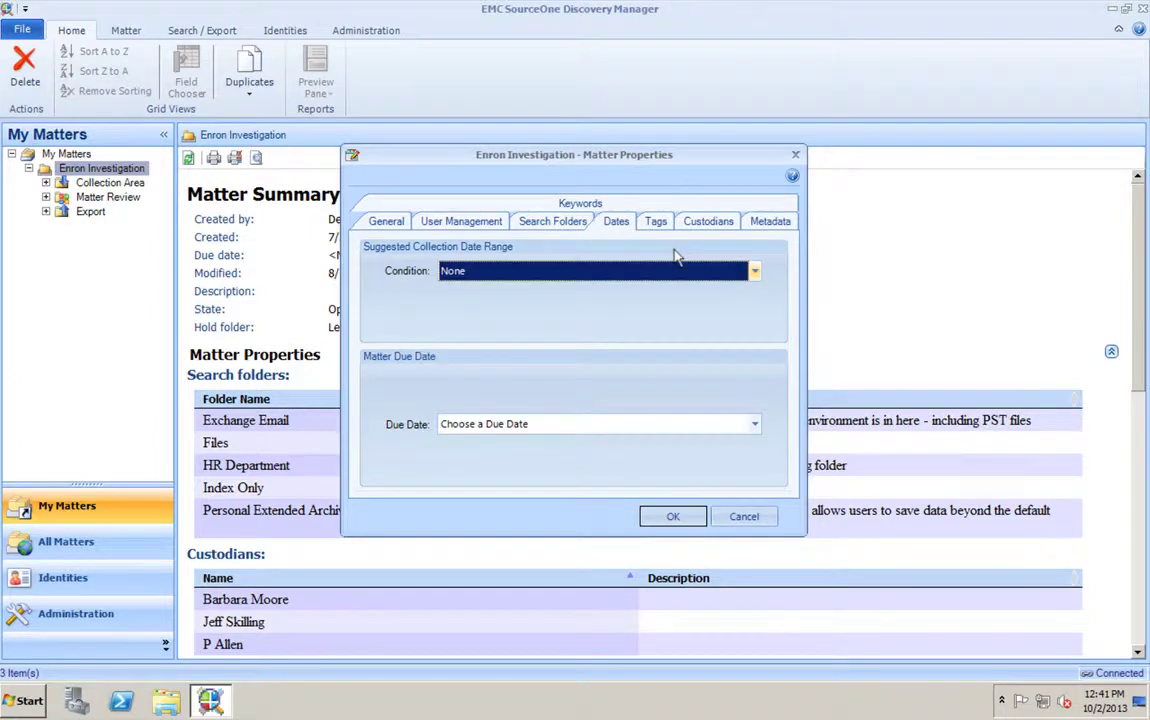
pyautogui.click(657, 222)
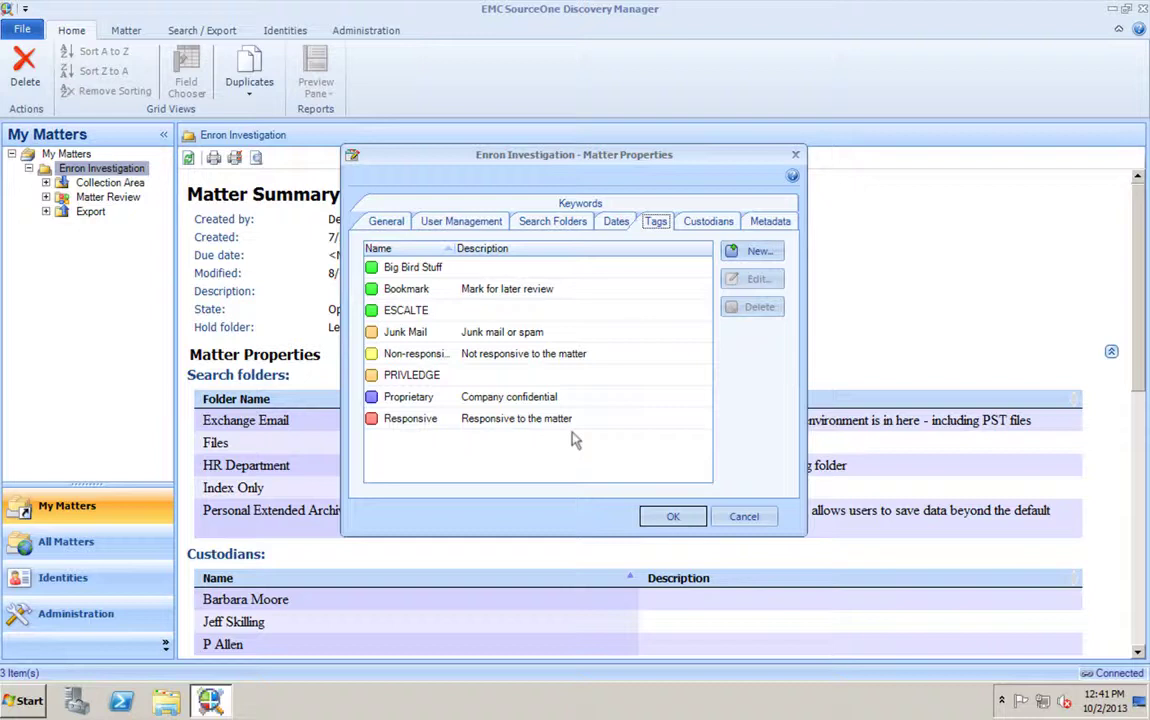
# - Review custodians, metadata and keywords 'enron skilling media', then save the matter properties
pyautogui.click(713, 223)
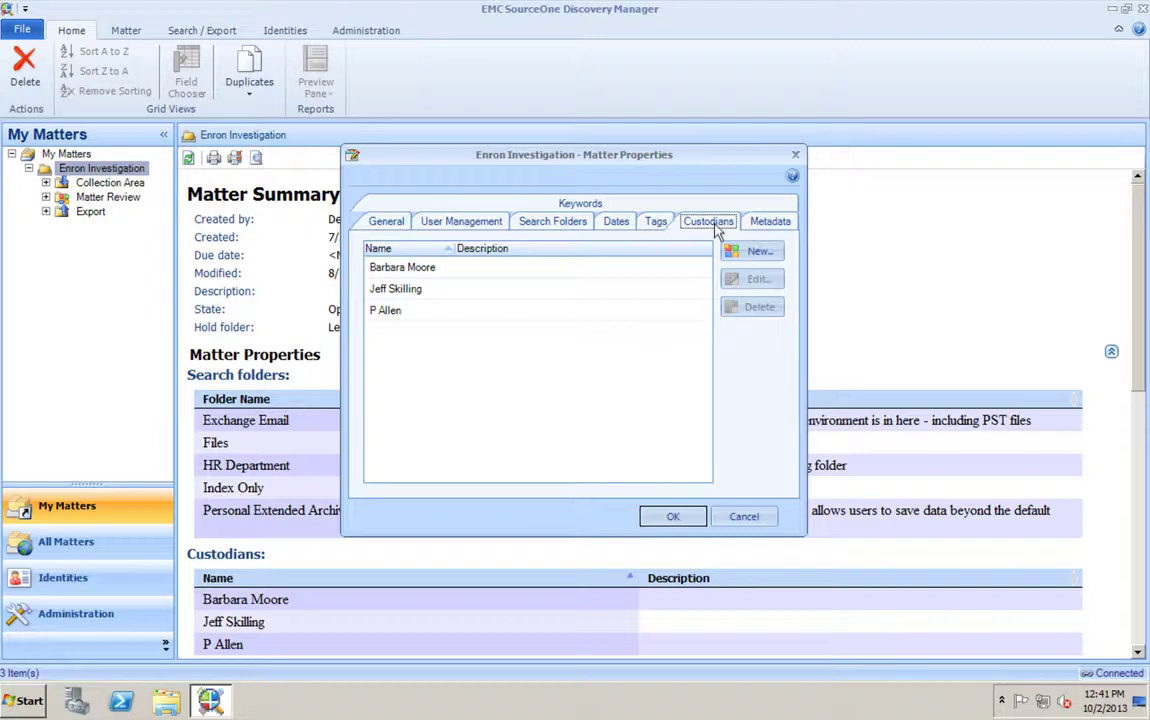
pyautogui.click(769, 221)
pyautogui.click(637, 203)
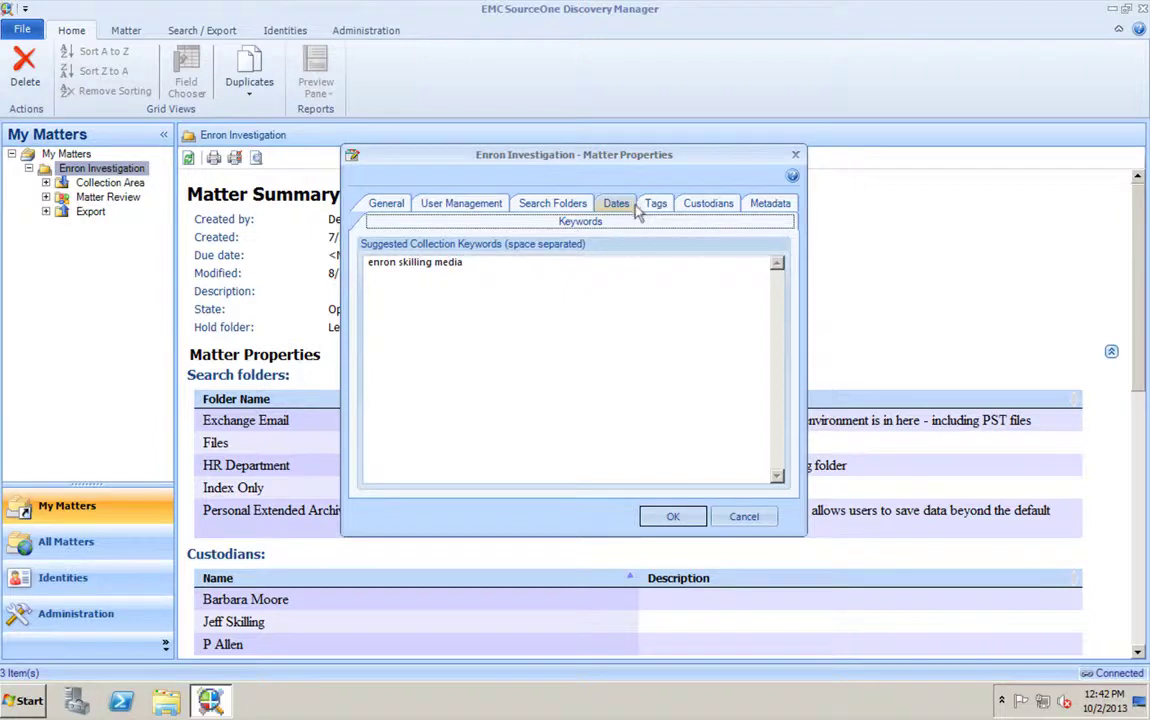
pyautogui.click(672, 517)
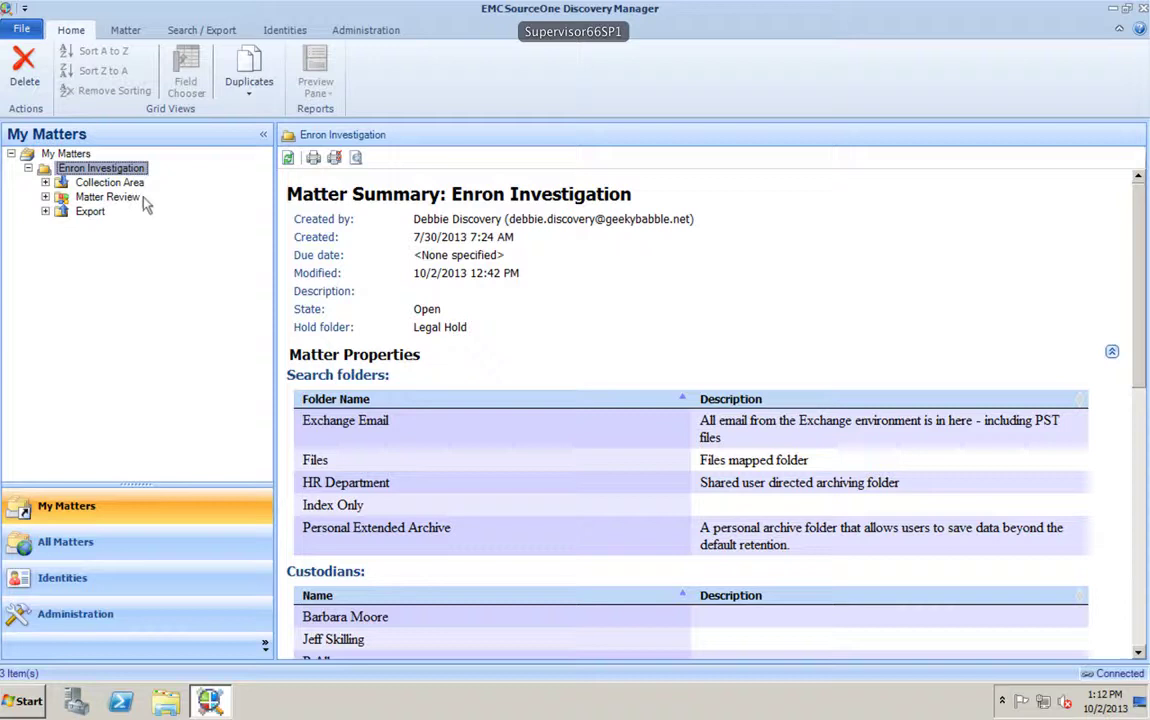
# - Create a new search under Collection Area named 'Demo Search'
pyautogui.click(112, 182)
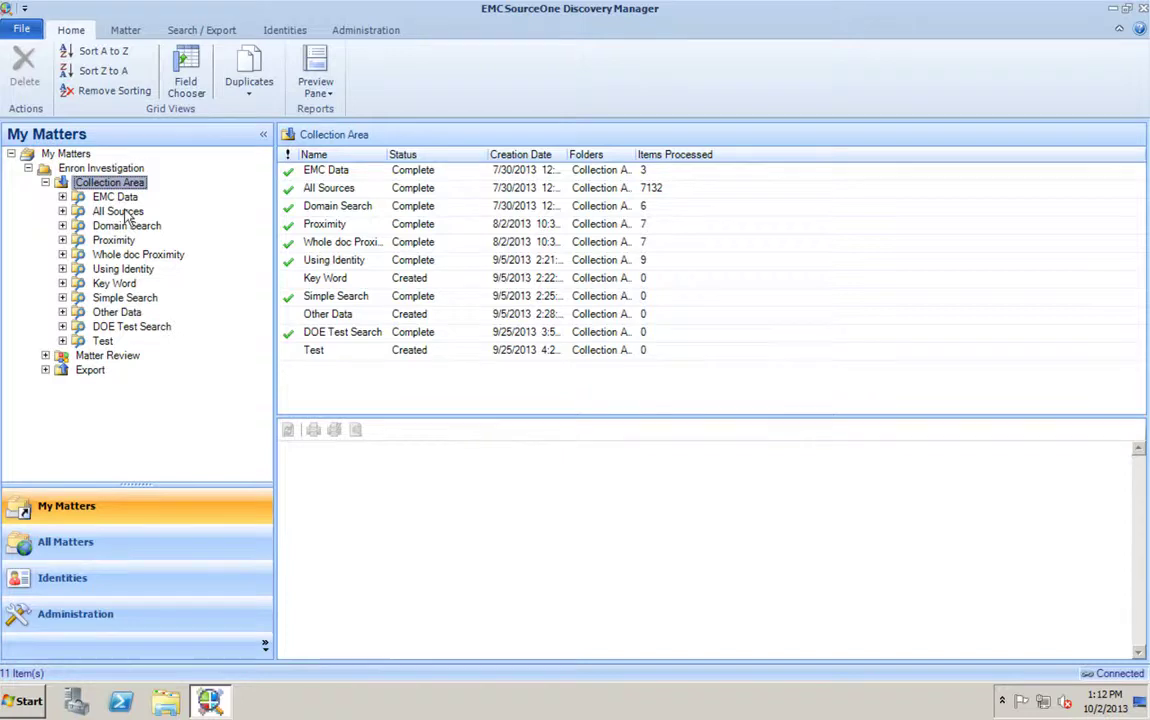
pyautogui.rightClick(97, 183)
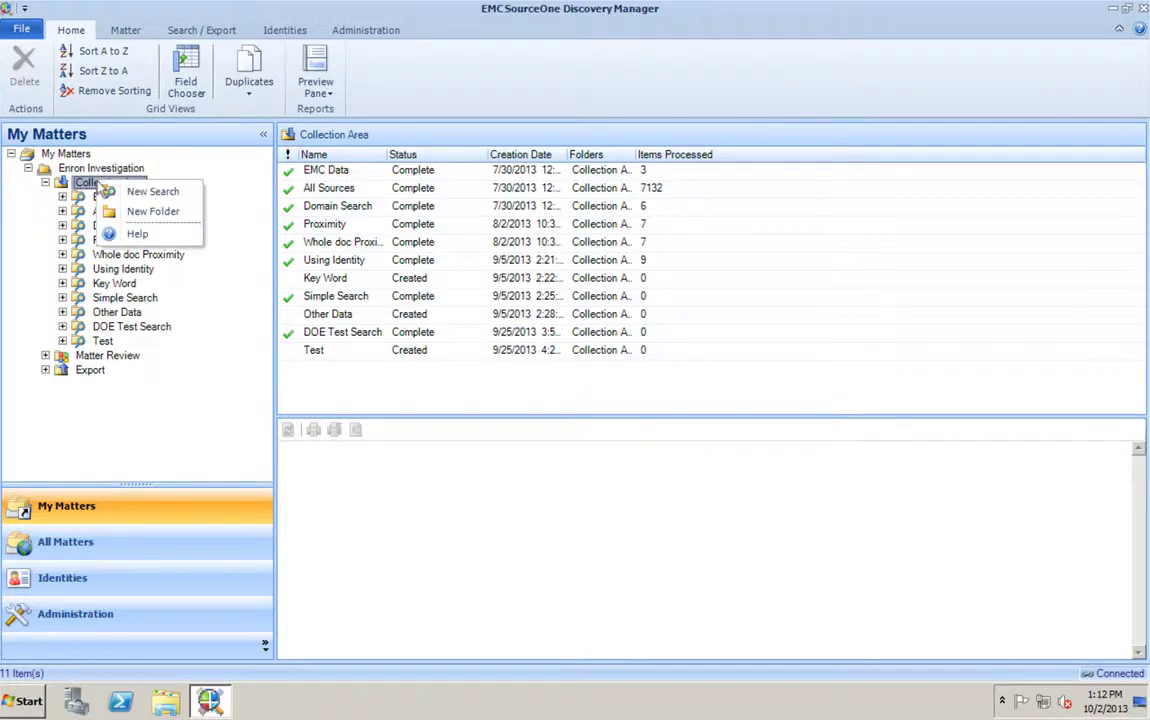
pyautogui.rightClick(147, 197)
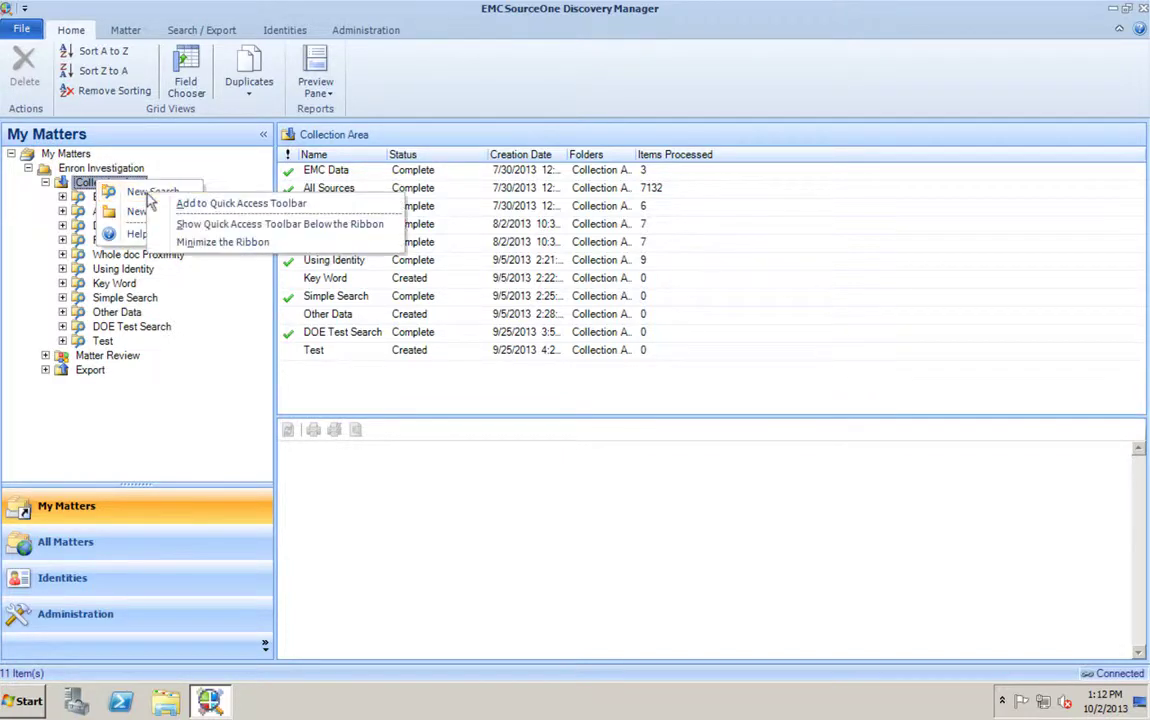
pyautogui.click(147, 197)
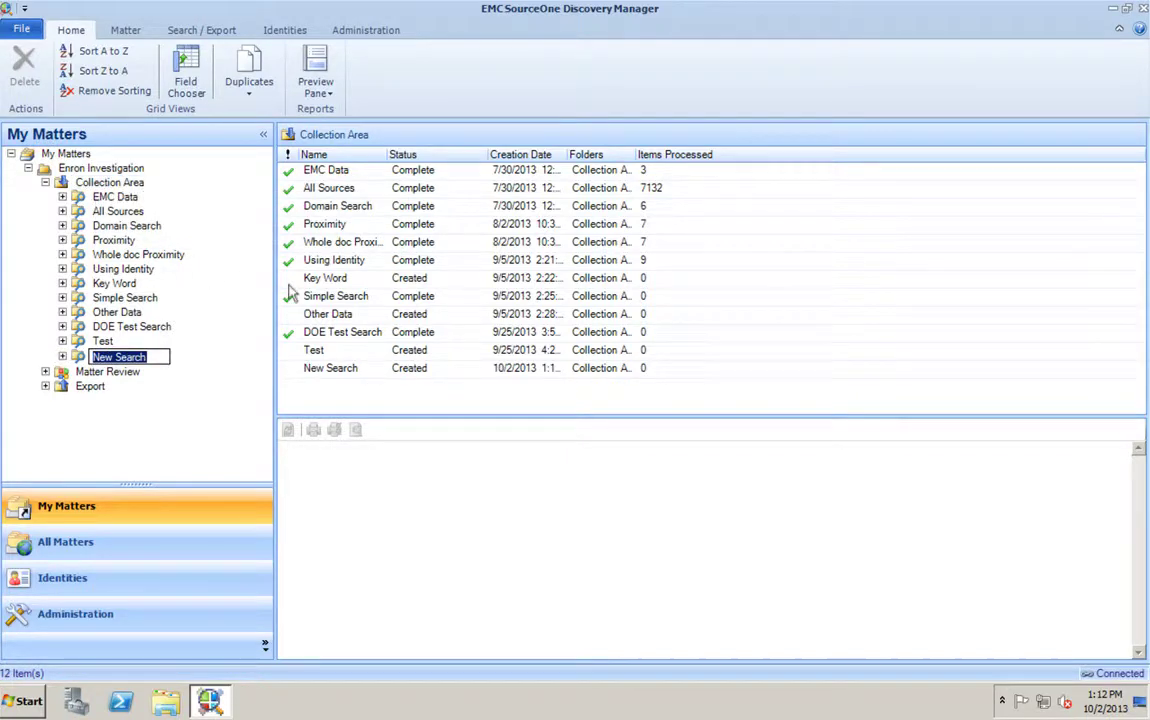
pyautogui.write('Demo Search')
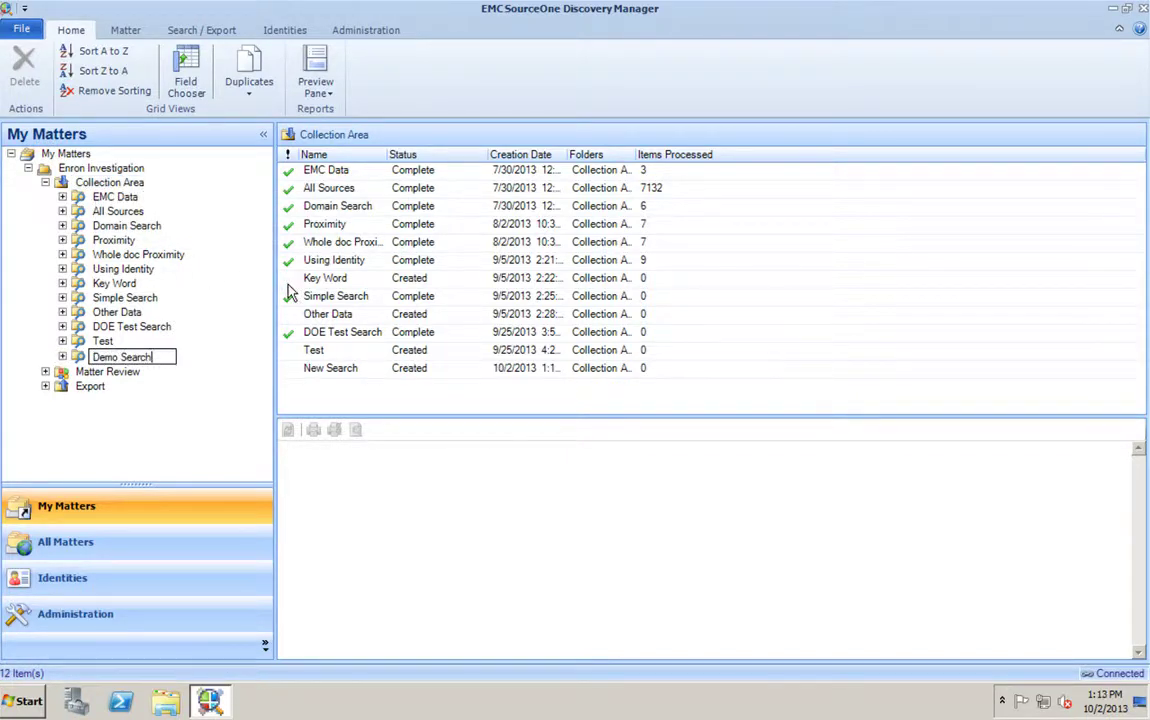
pyautogui.press('Return')
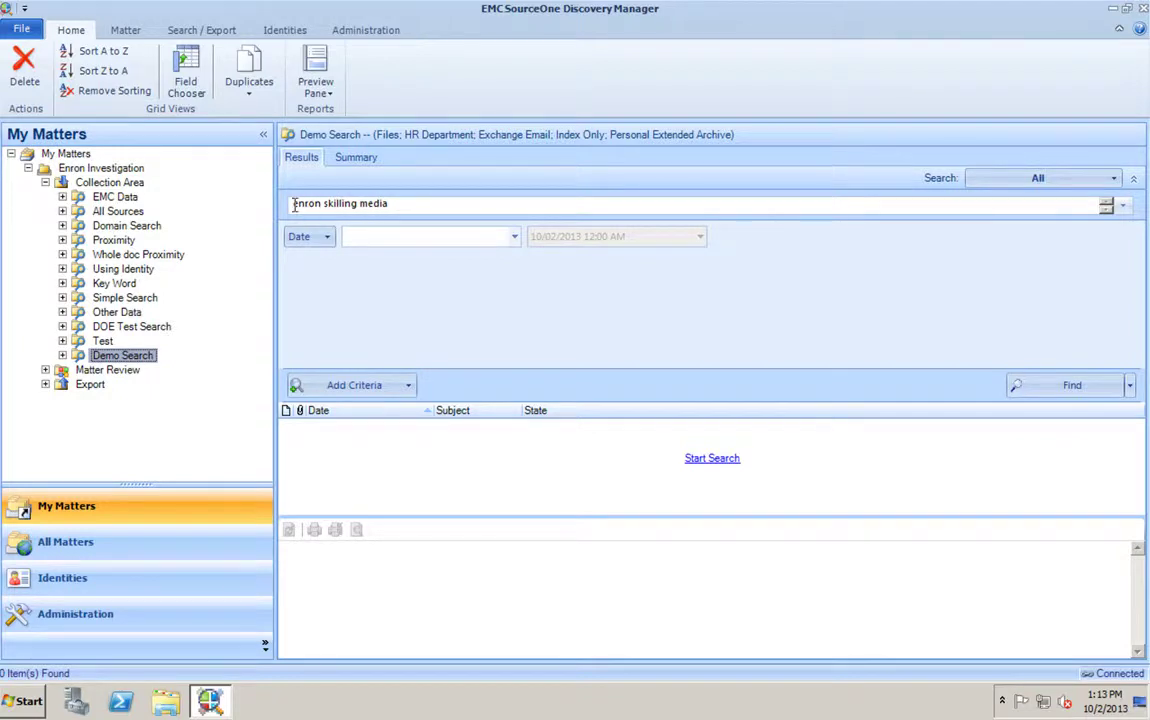
# - Add a Sender or Recipient criterion to Demo Search
pyautogui.click(440, 203)
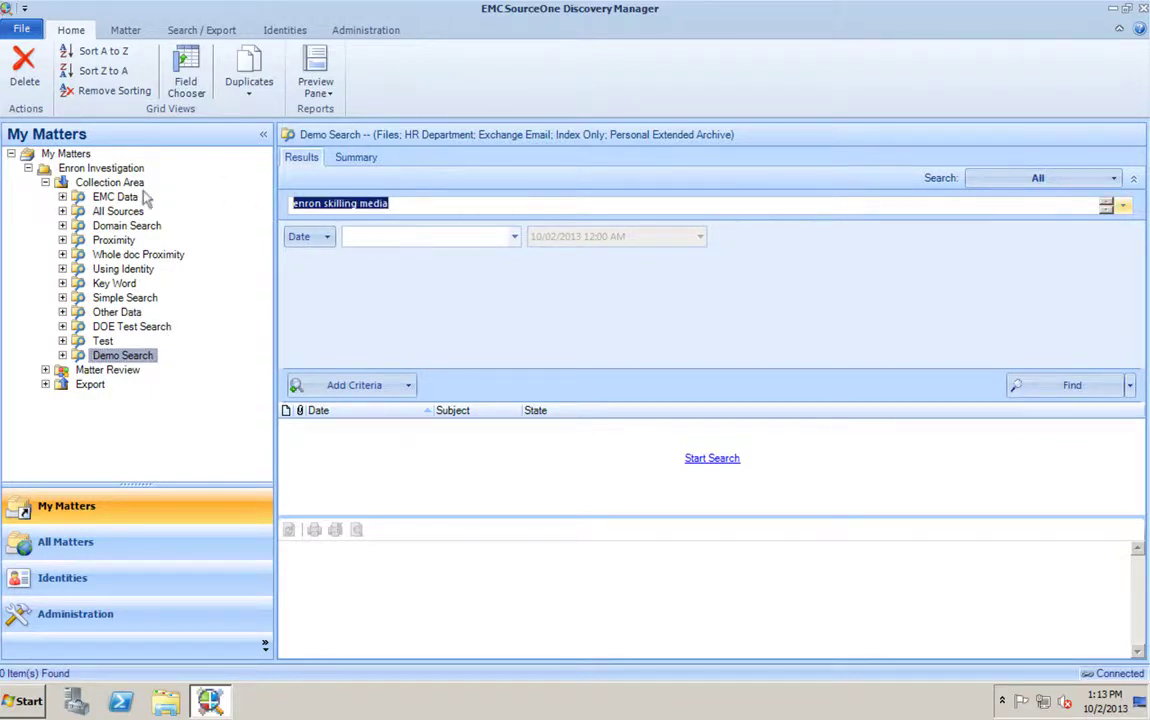
pyautogui.click(365, 385)
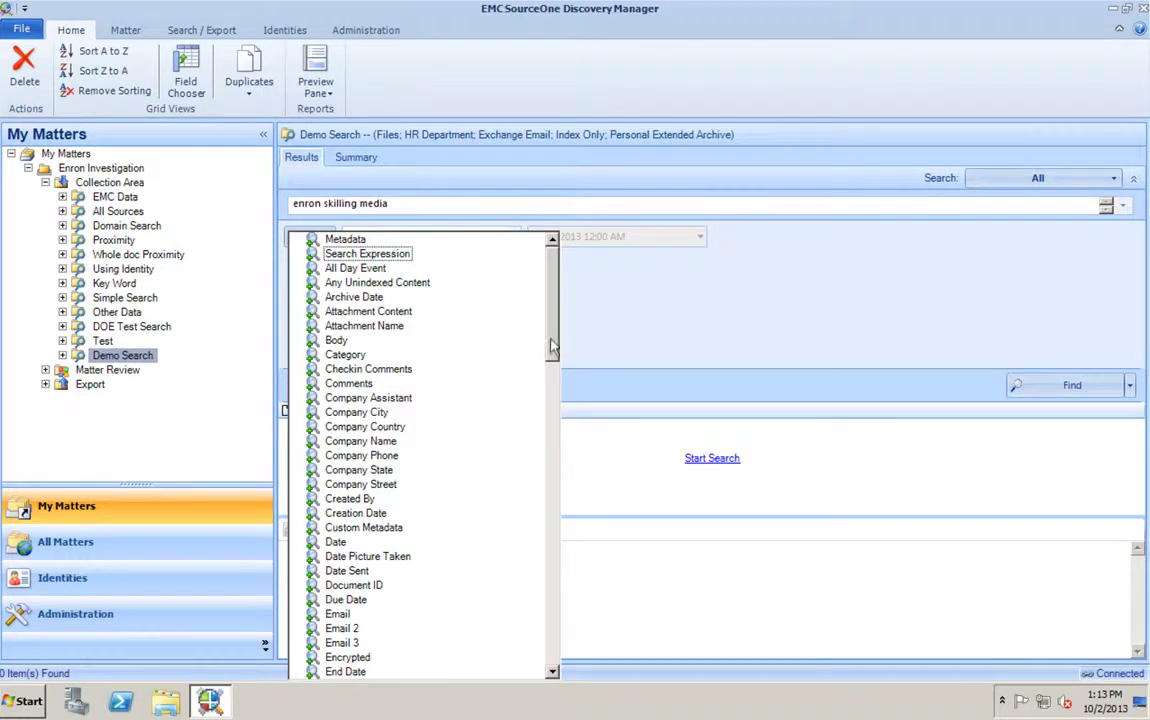
pyautogui.moveTo(552, 347); pyautogui.dragTo(543, 557)
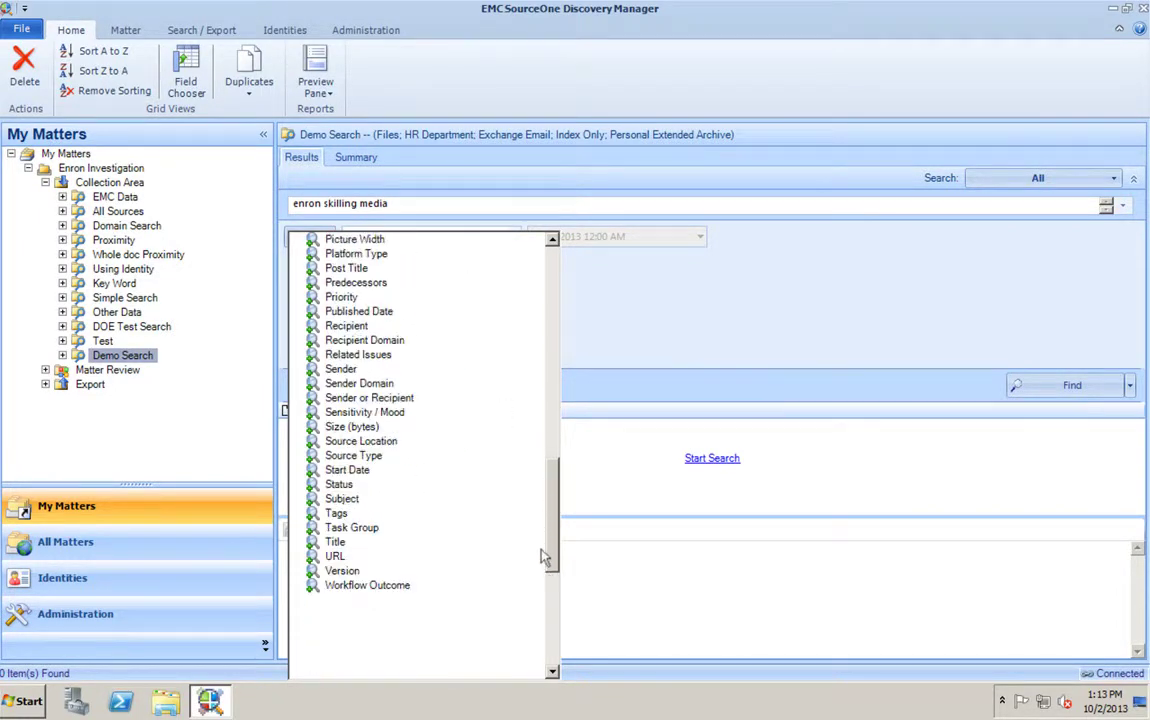
pyautogui.click(398, 400)
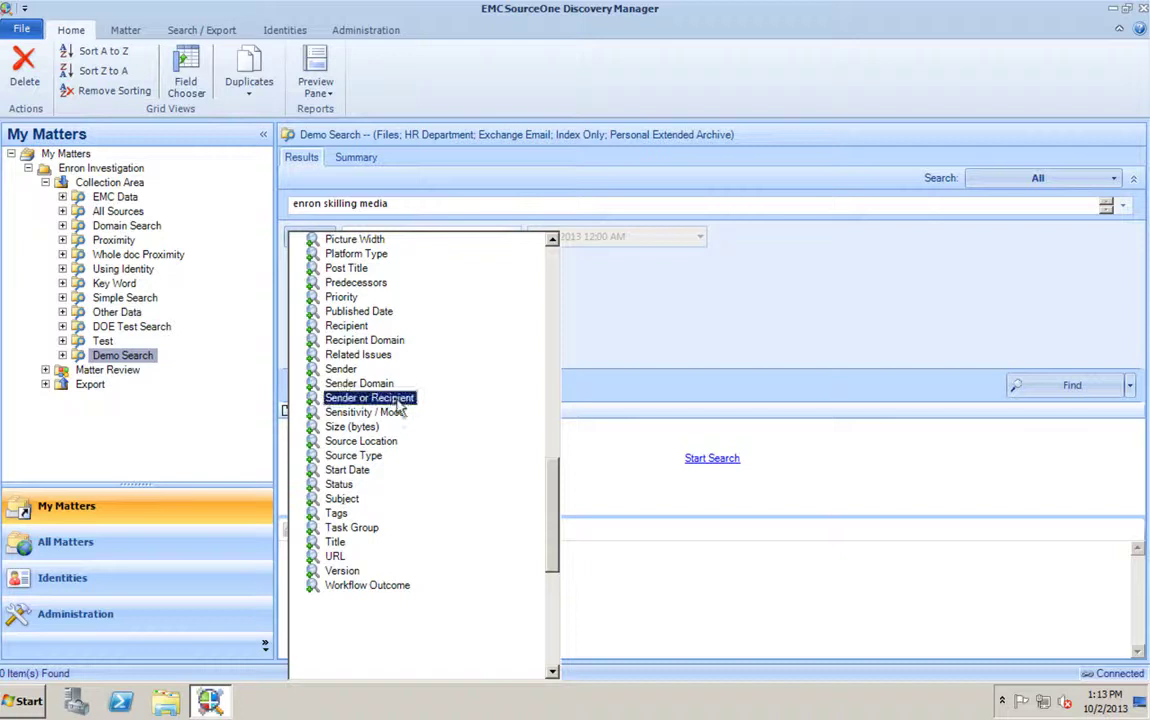
pyautogui.click(398, 400)
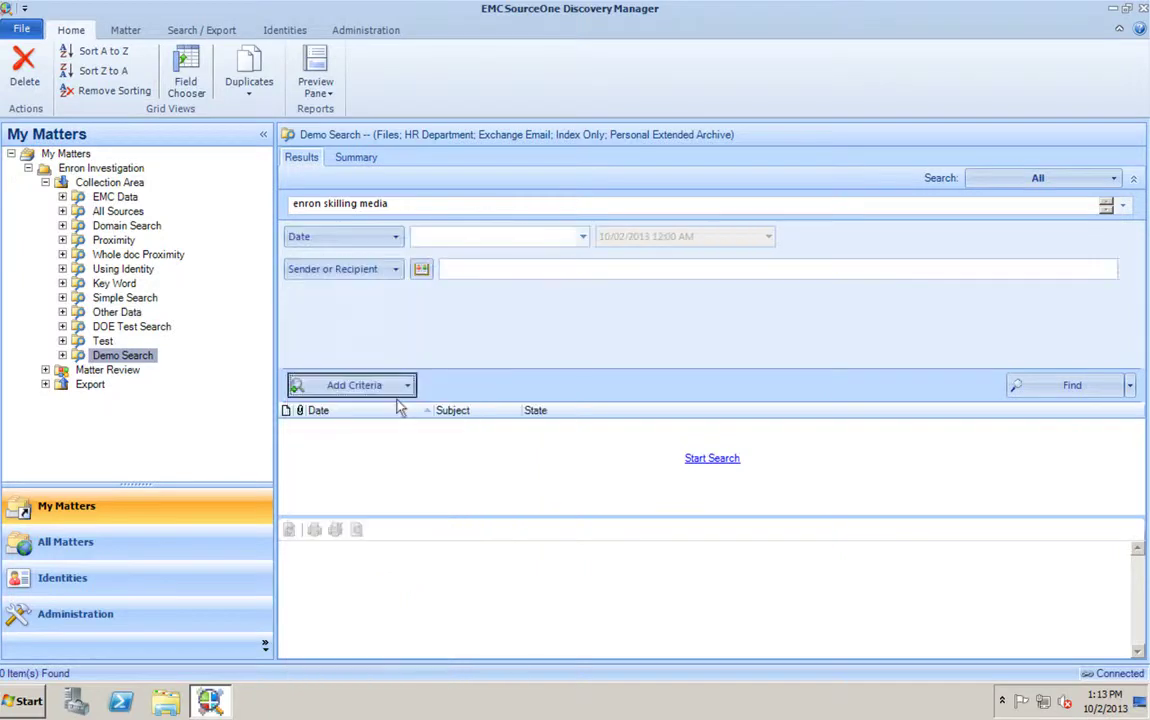
# - Look up the person by surname in the address book and set them as sender or recipient
pyautogui.click(421, 270)
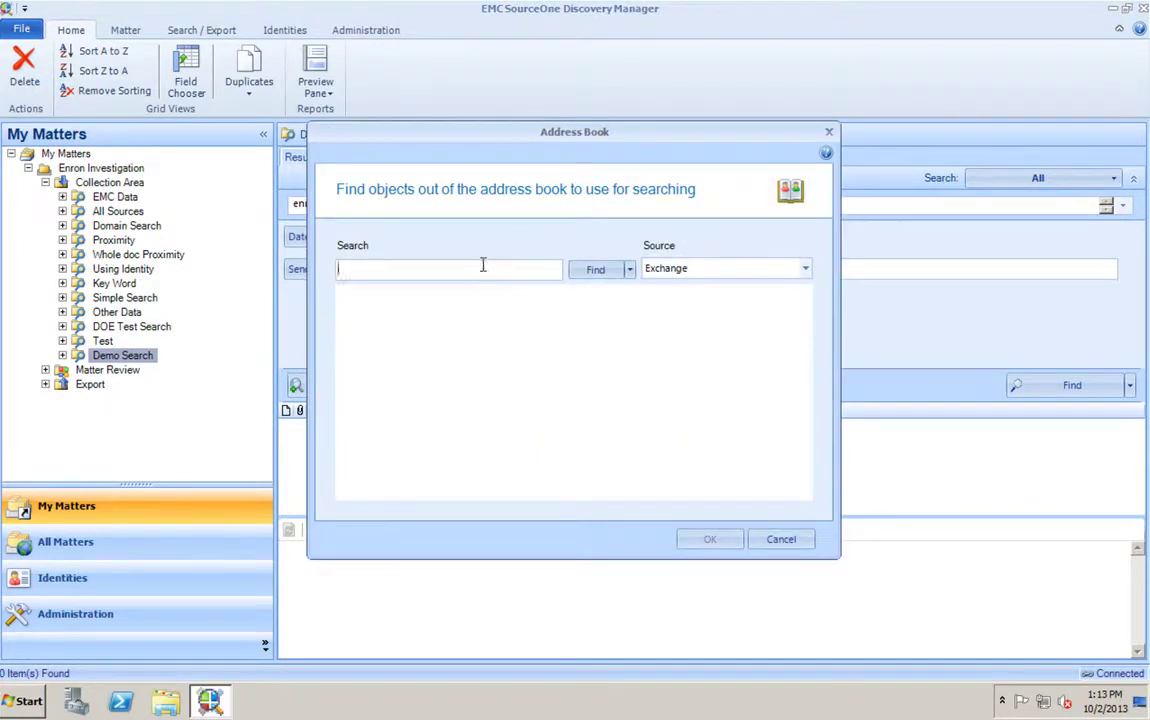
pyautogui.press('Return')
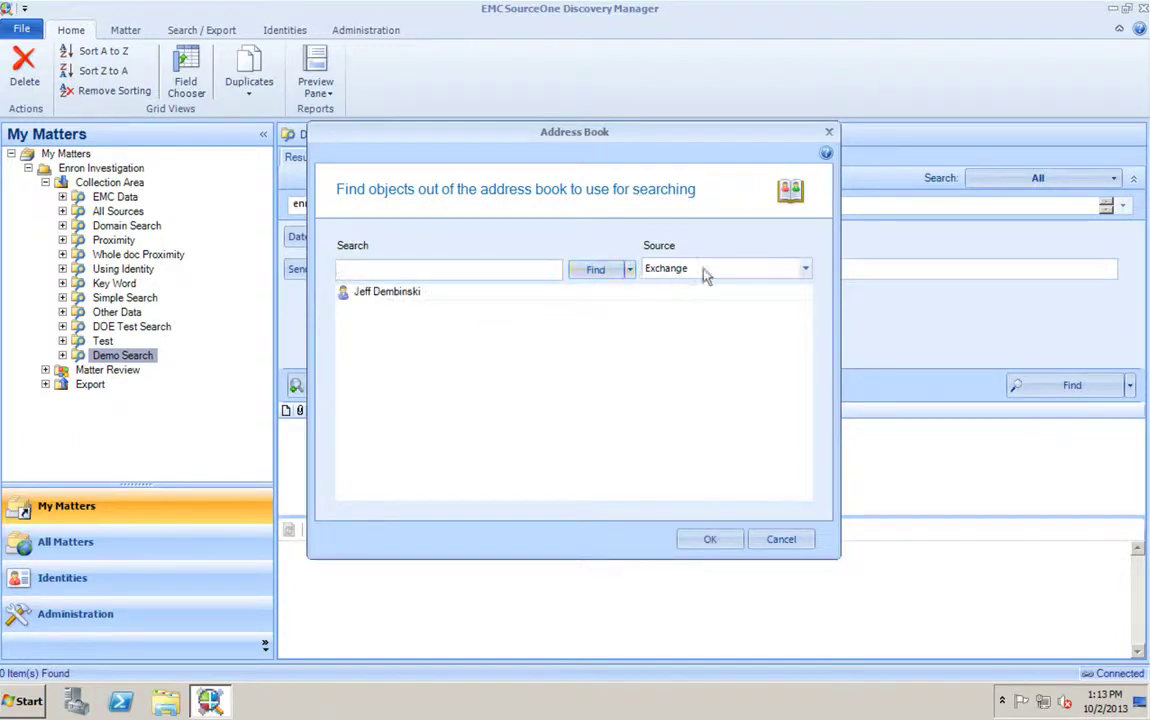
pyautogui.click(457, 293)
pyautogui.click(706, 539)
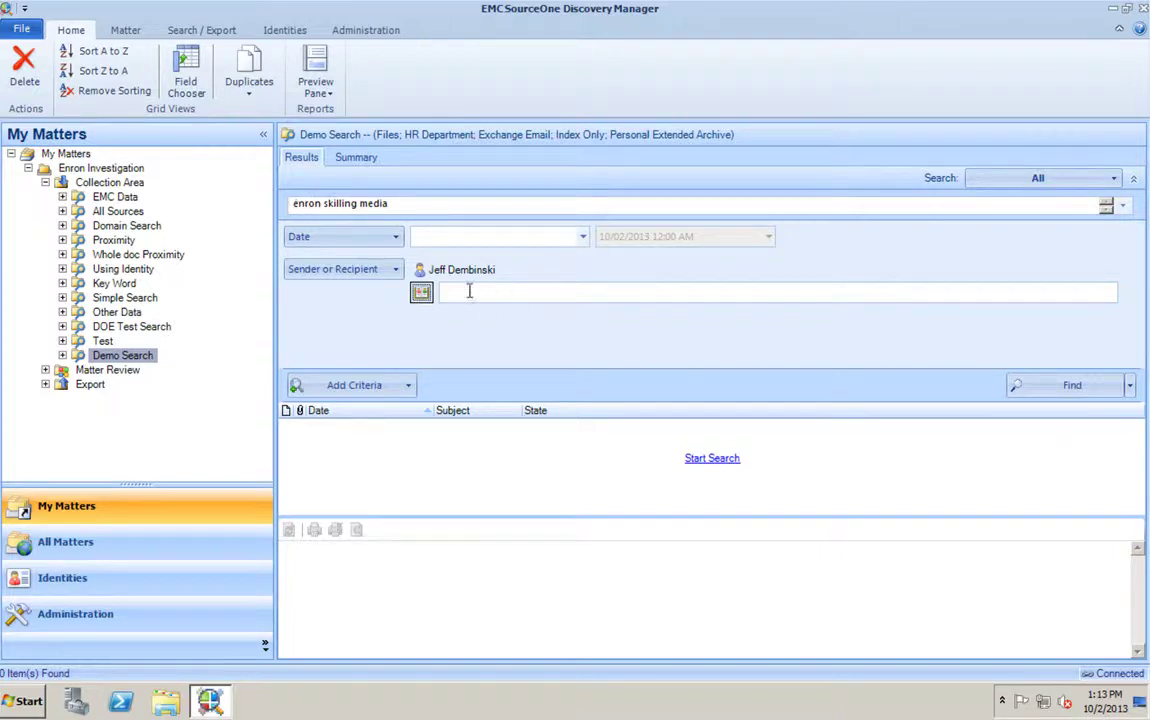
# - Run Find on Demo Search, then Start it so it shows as Queued
pyautogui.click(1070, 386)
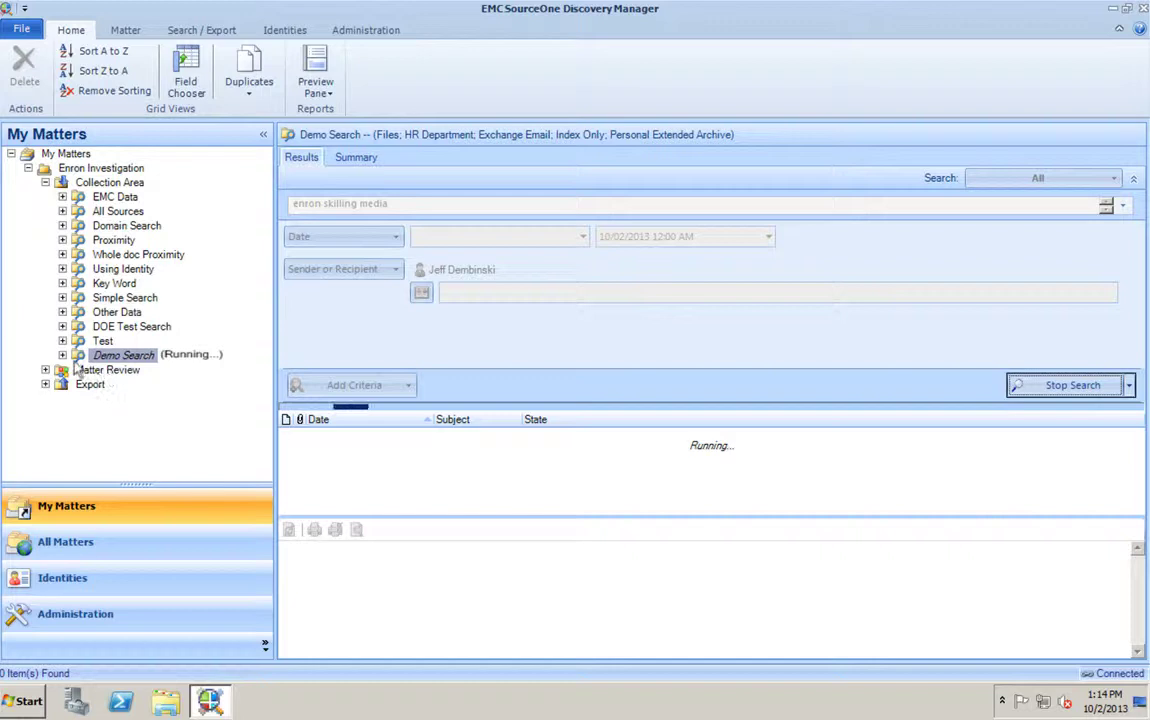
pyautogui.rightClick(125, 362)
pyautogui.click(200, 518)
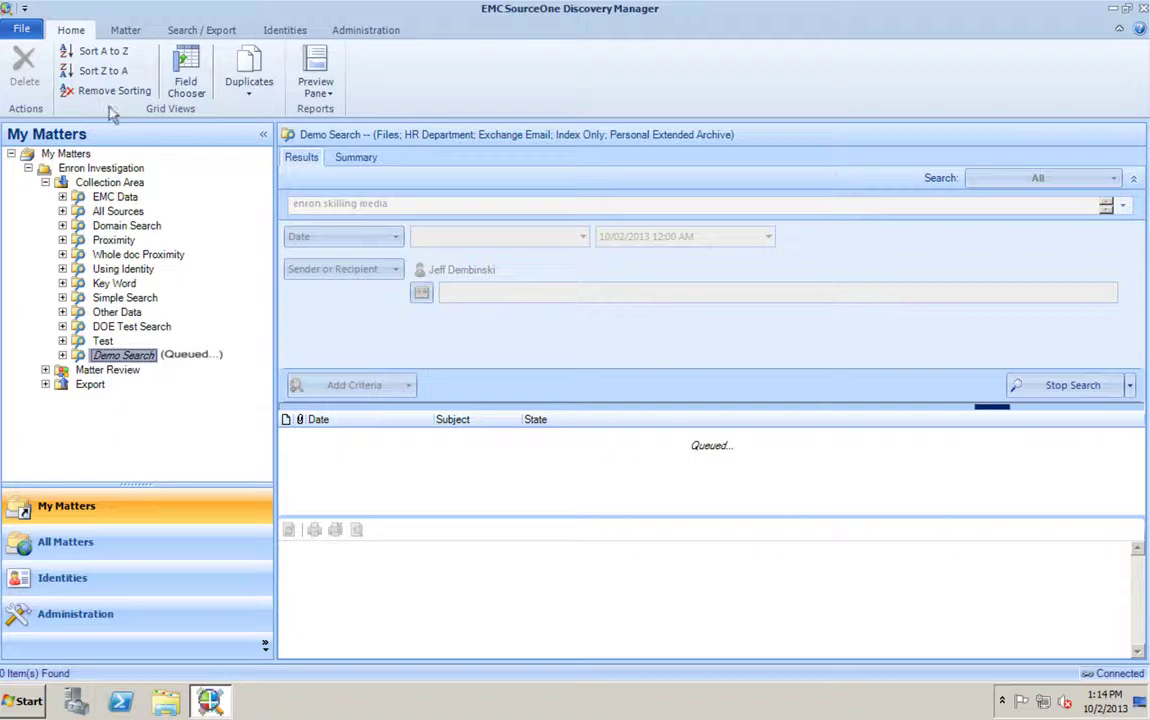
# - Expand Domain Search, Proximity, Whole doc Proximity, Using Identity and EMC Data to show their dated runs
pyautogui.click(118, 227)
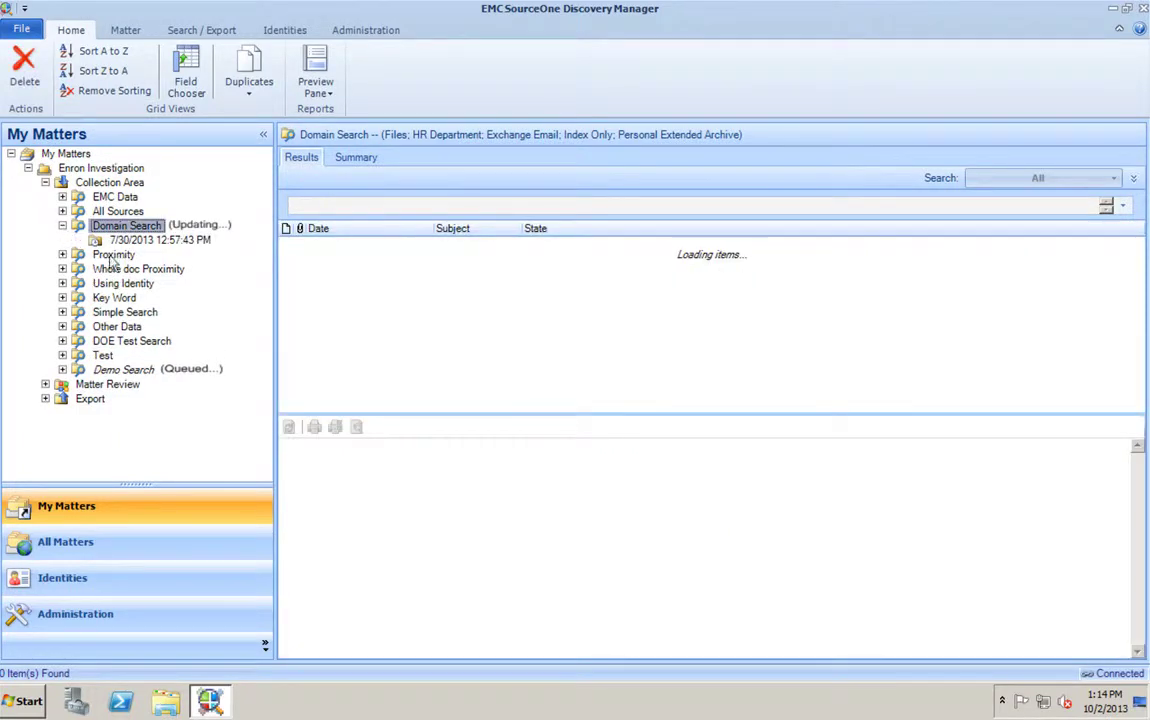
pyautogui.click(113, 255)
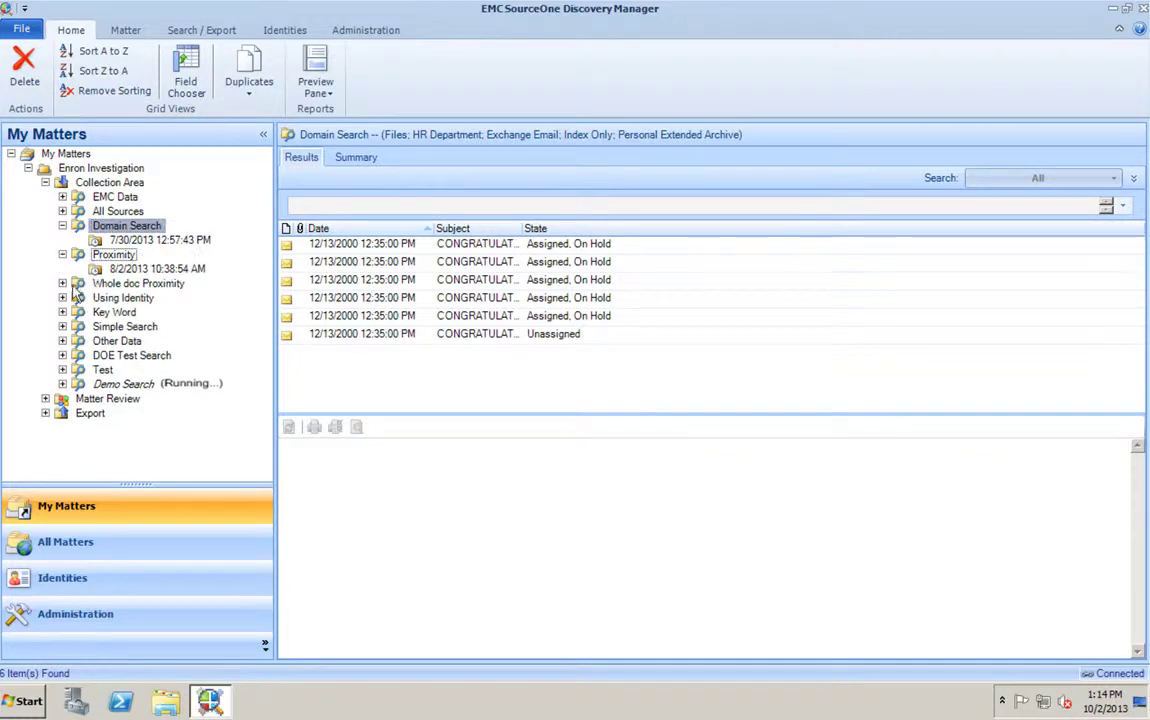
pyautogui.click(76, 284)
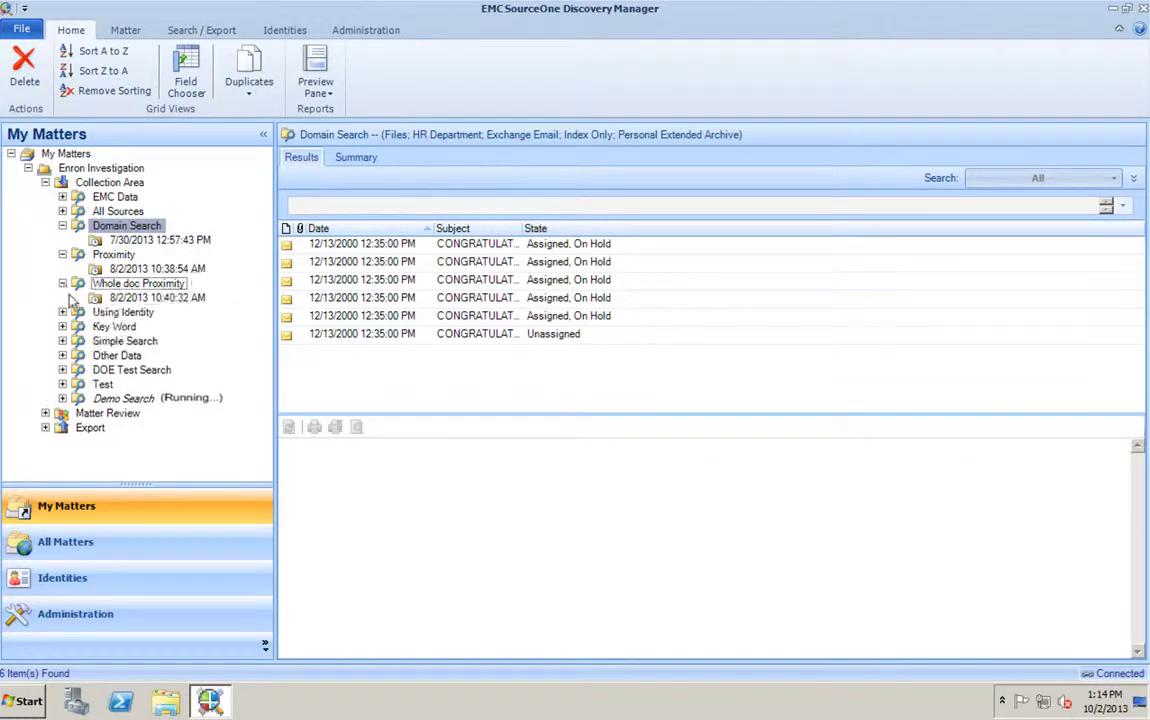
pyautogui.click(64, 312)
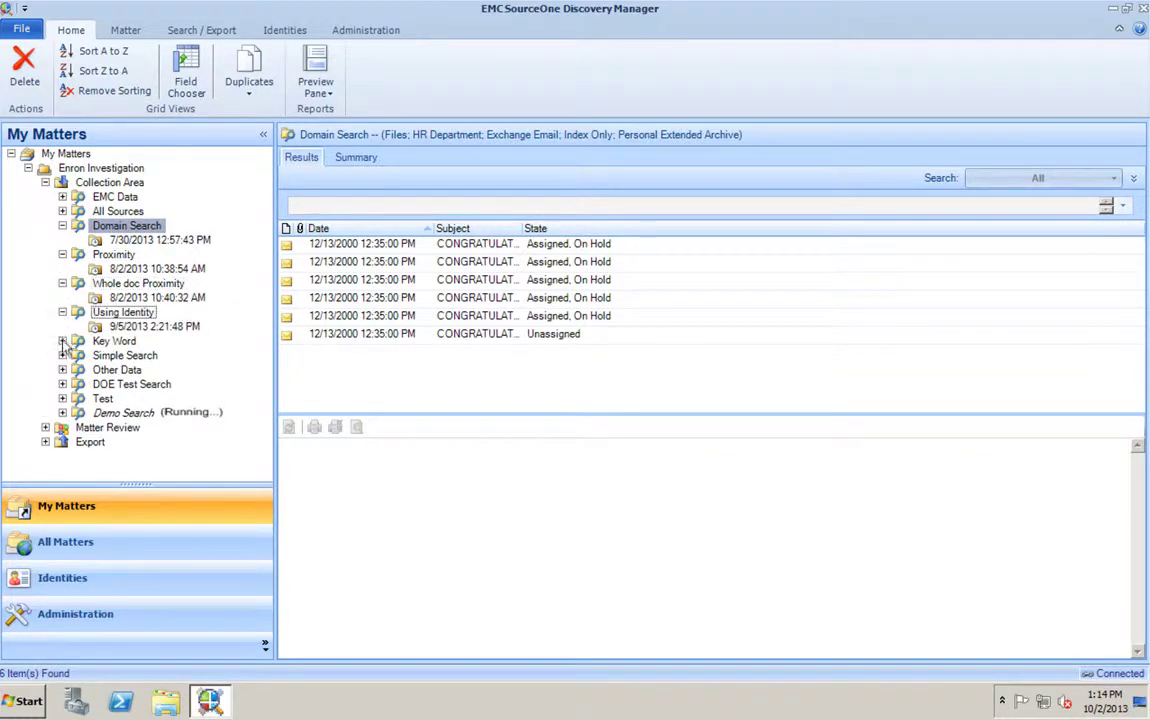
pyautogui.click(62, 342)
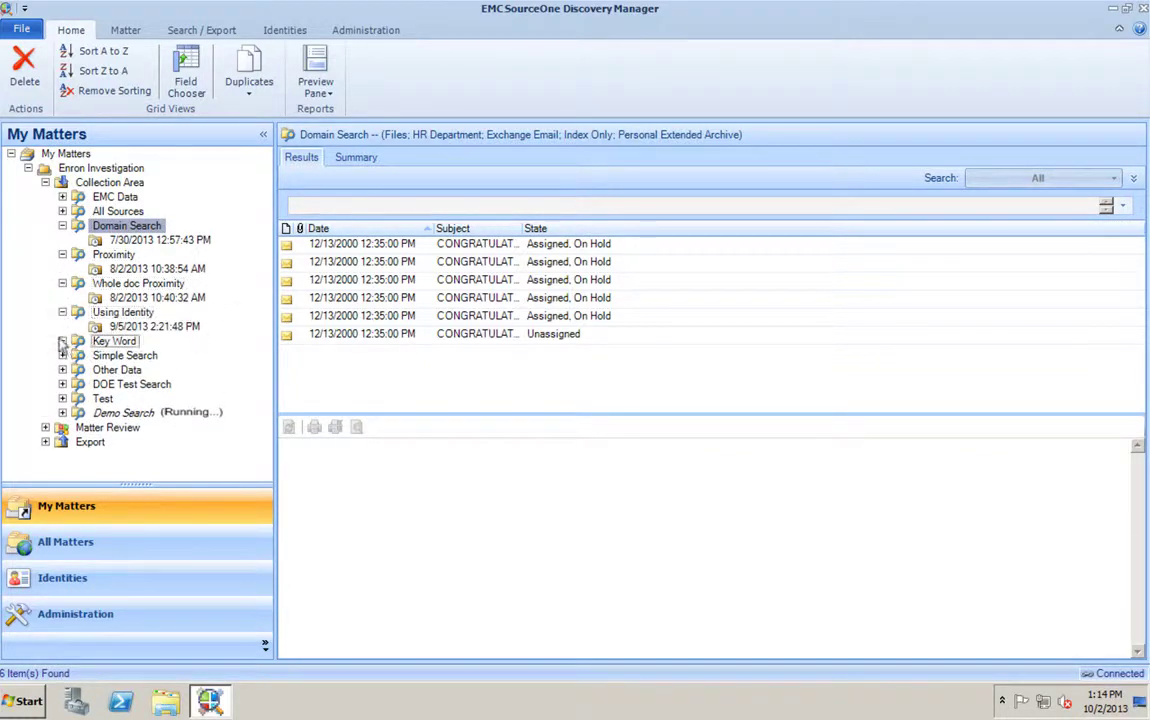
pyautogui.click(62, 197)
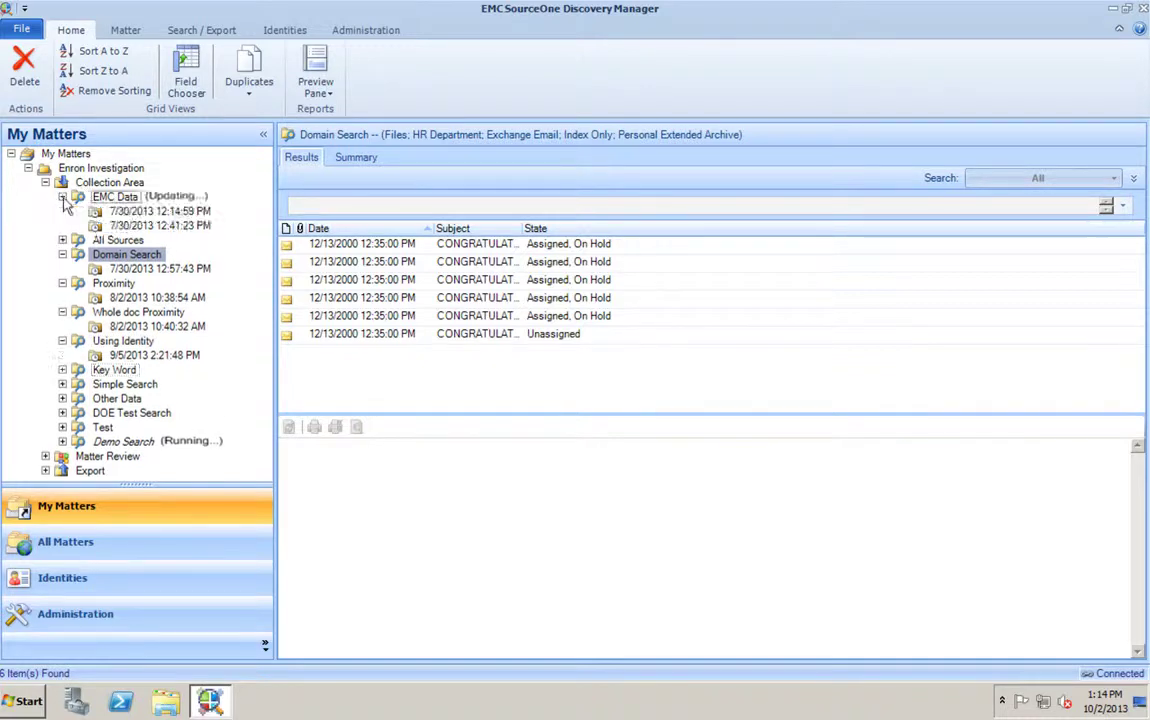
# - View results of the EMC Data, Whole doc Proximity and Using Identity 9/5/2013 runs
pyautogui.click(128, 199)
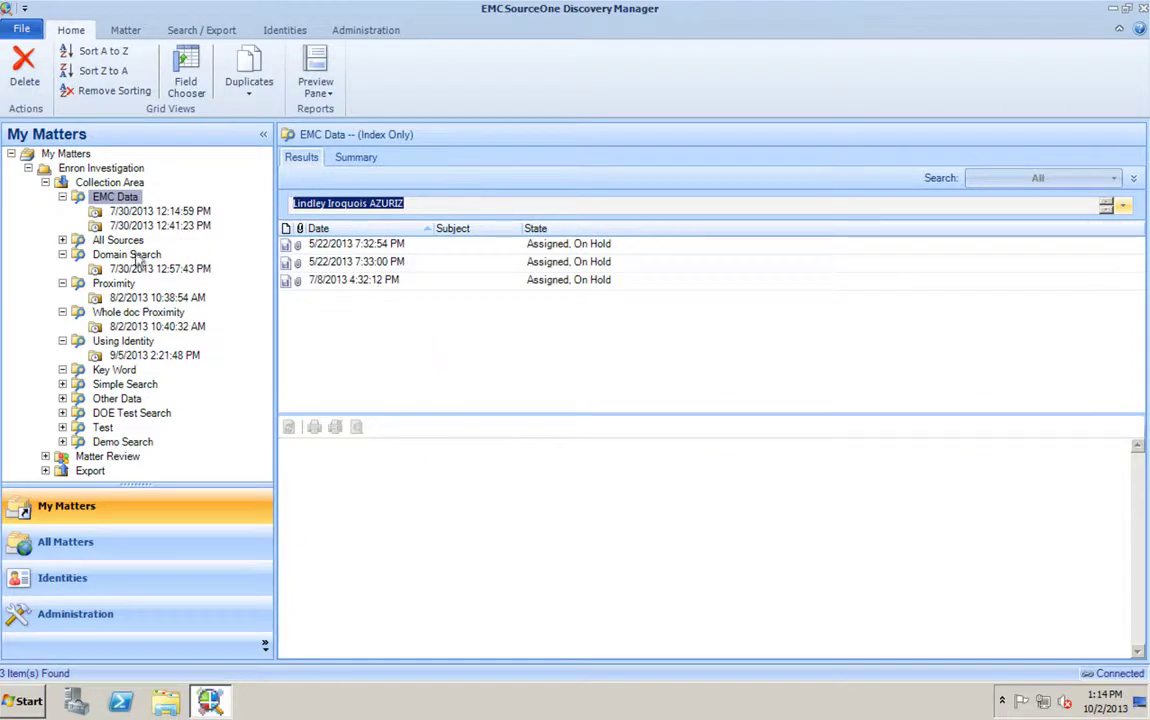
pyautogui.click(160, 211)
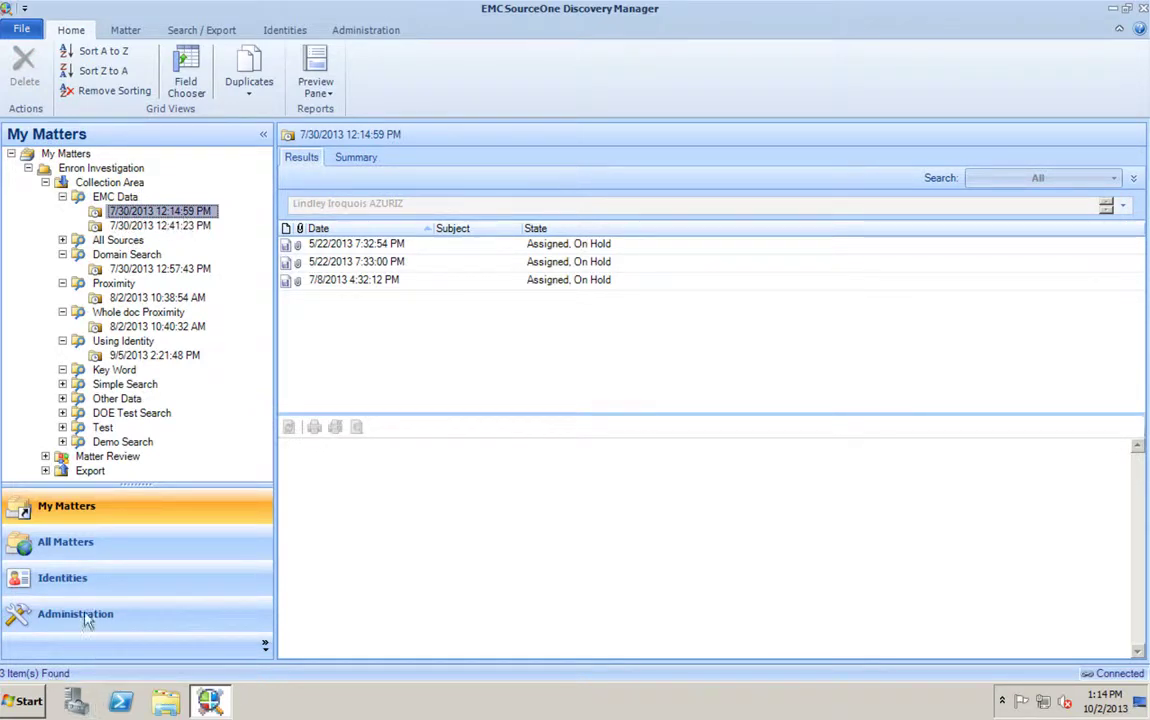
pyautogui.click(168, 230)
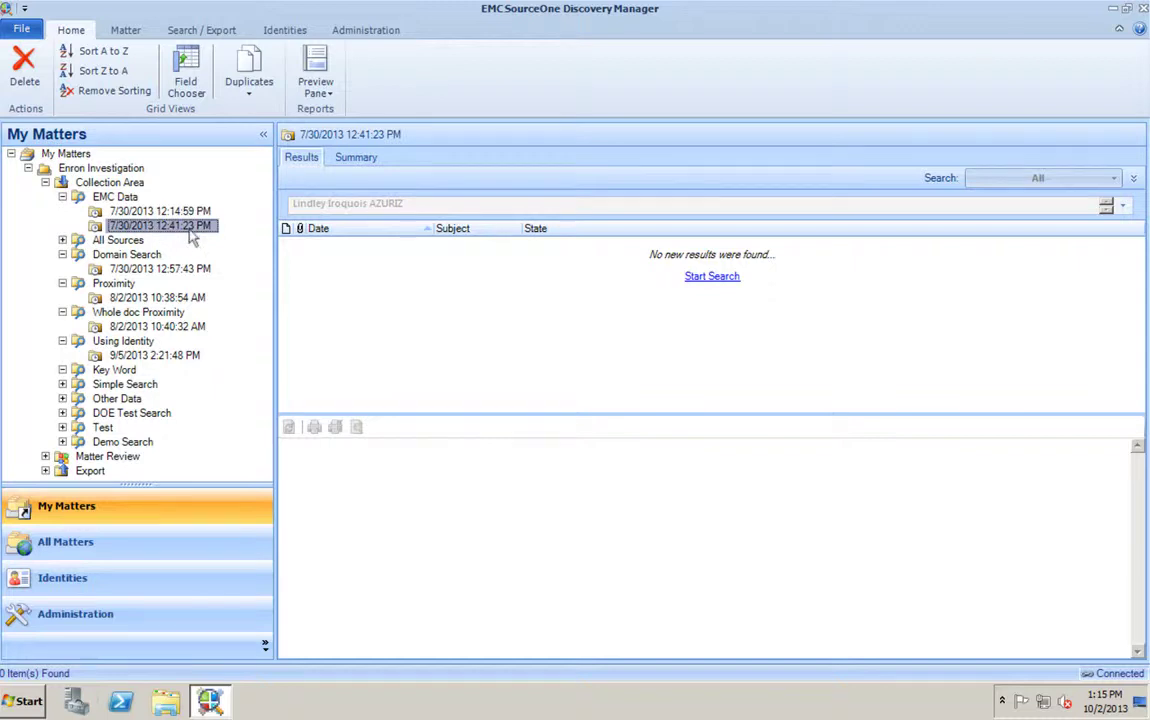
pyautogui.click(116, 197)
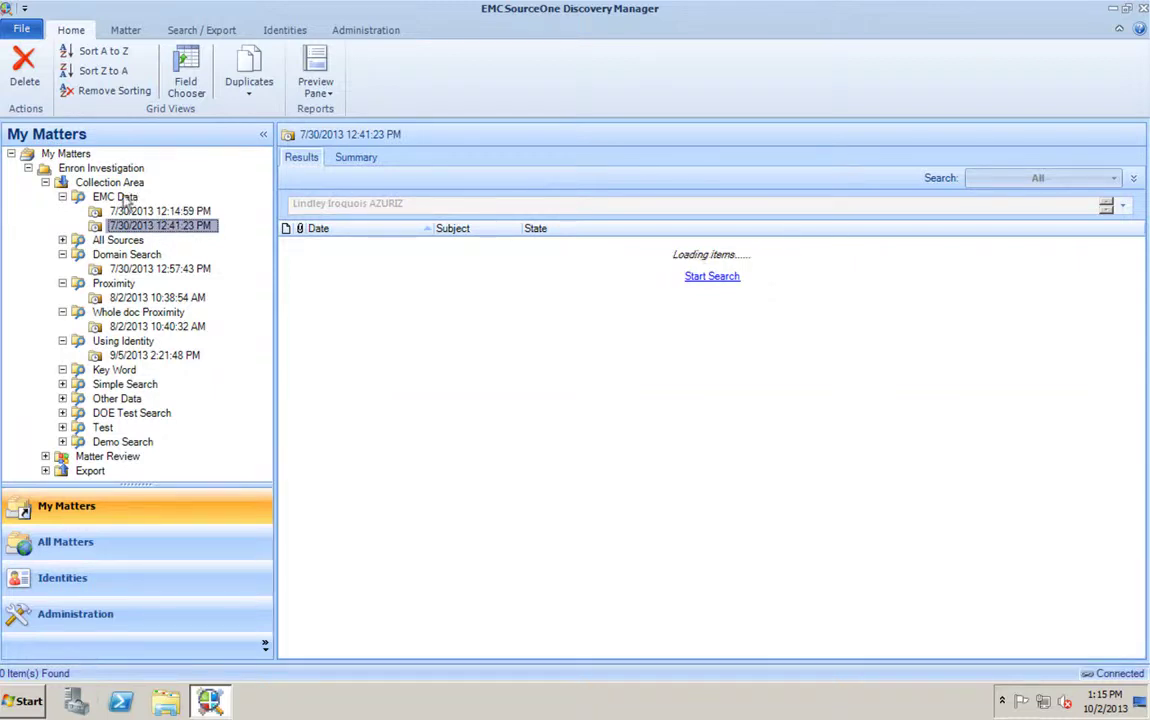
pyautogui.click(181, 314)
pyautogui.click(175, 329)
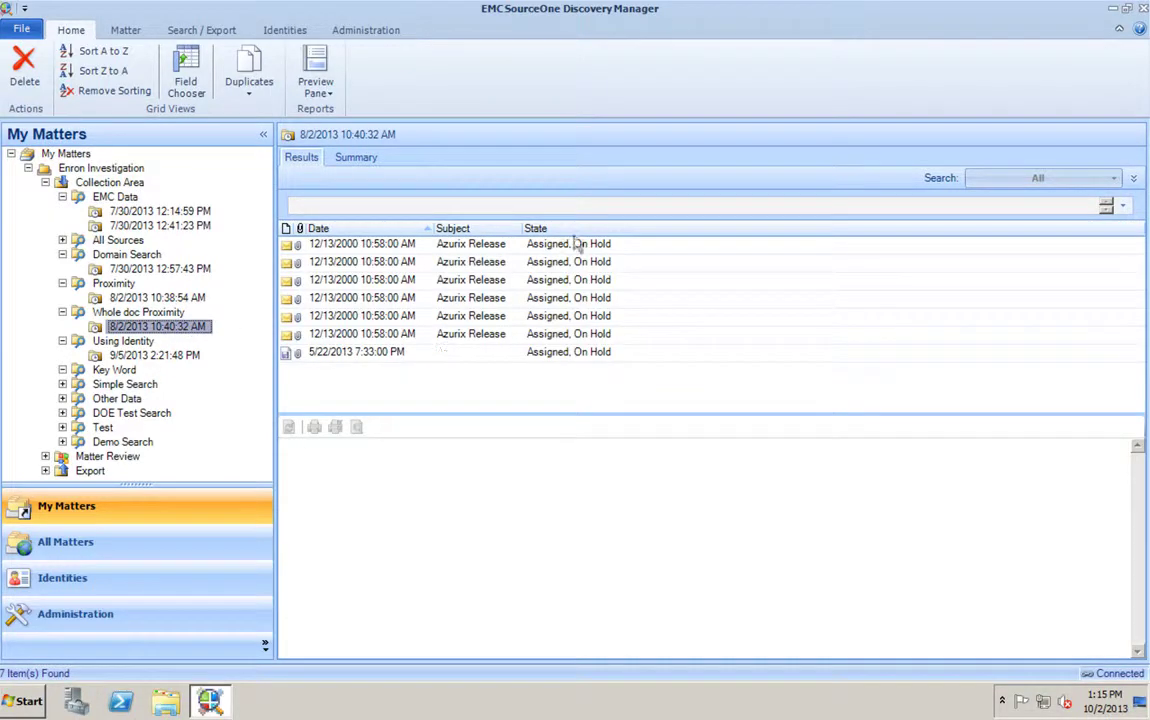
pyautogui.click(184, 358)
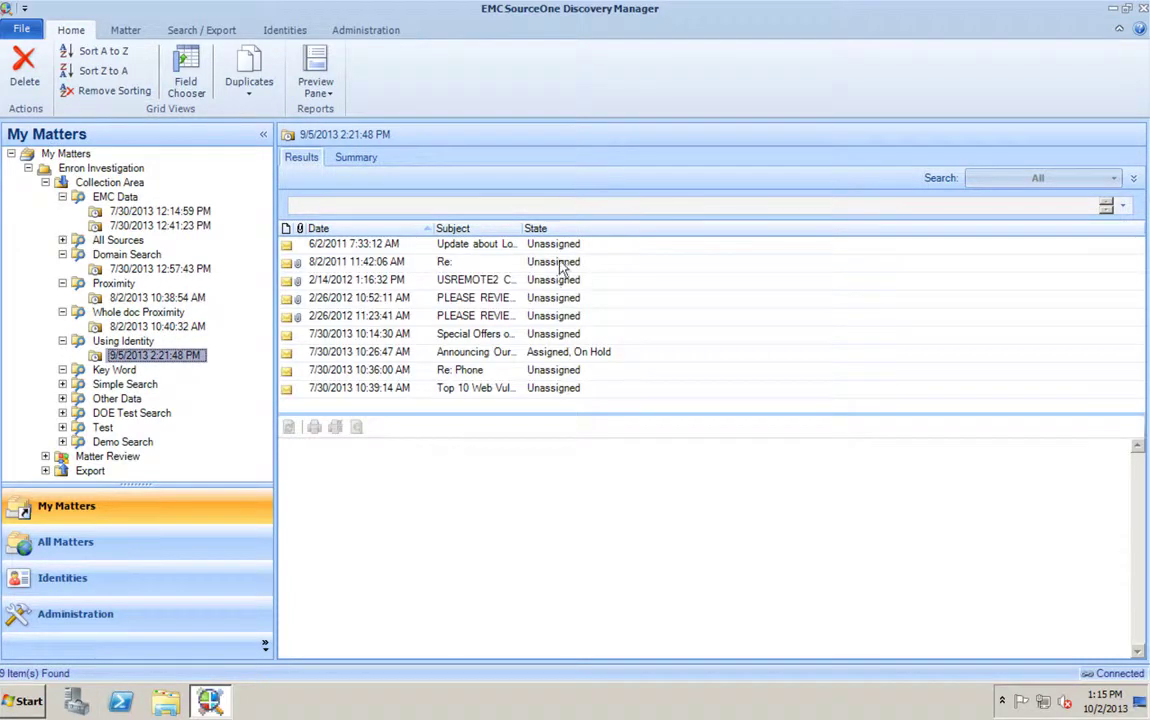
# - Preview the first 6/2/2011 hit, open it in Outlook, then close the message window
pyautogui.click(574, 250)
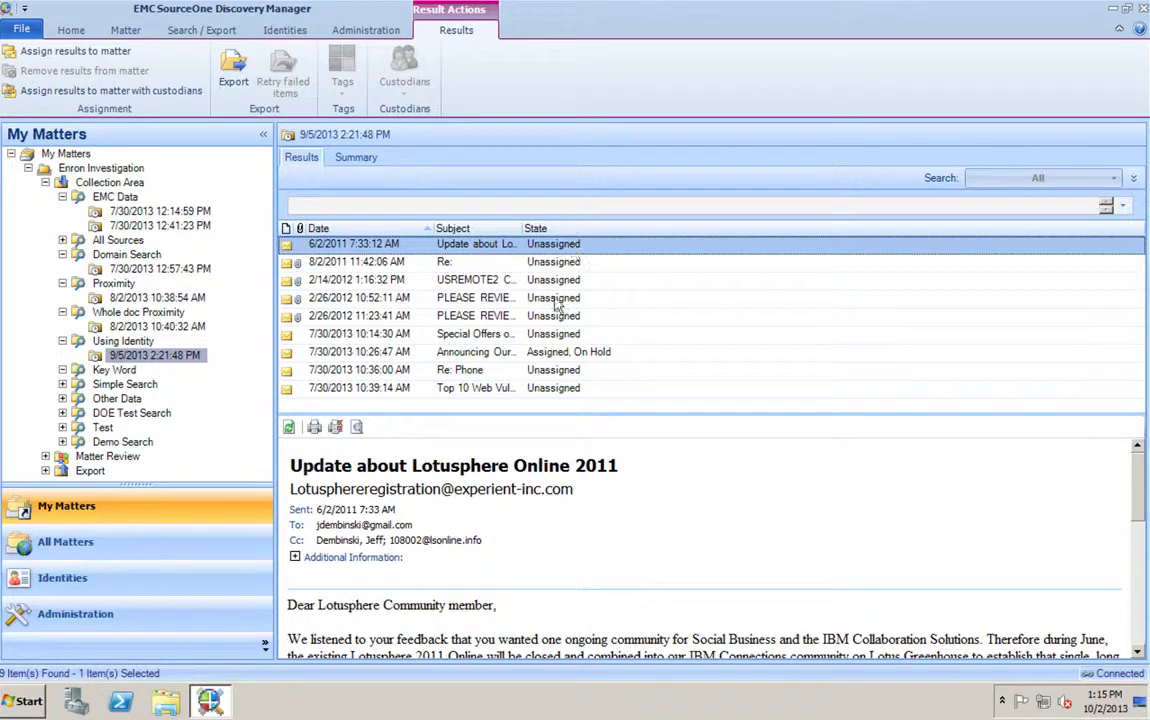
pyautogui.moveTo(1143, 505); pyautogui.dragTo(1122, 403)
pyautogui.doubleClick(377, 250)
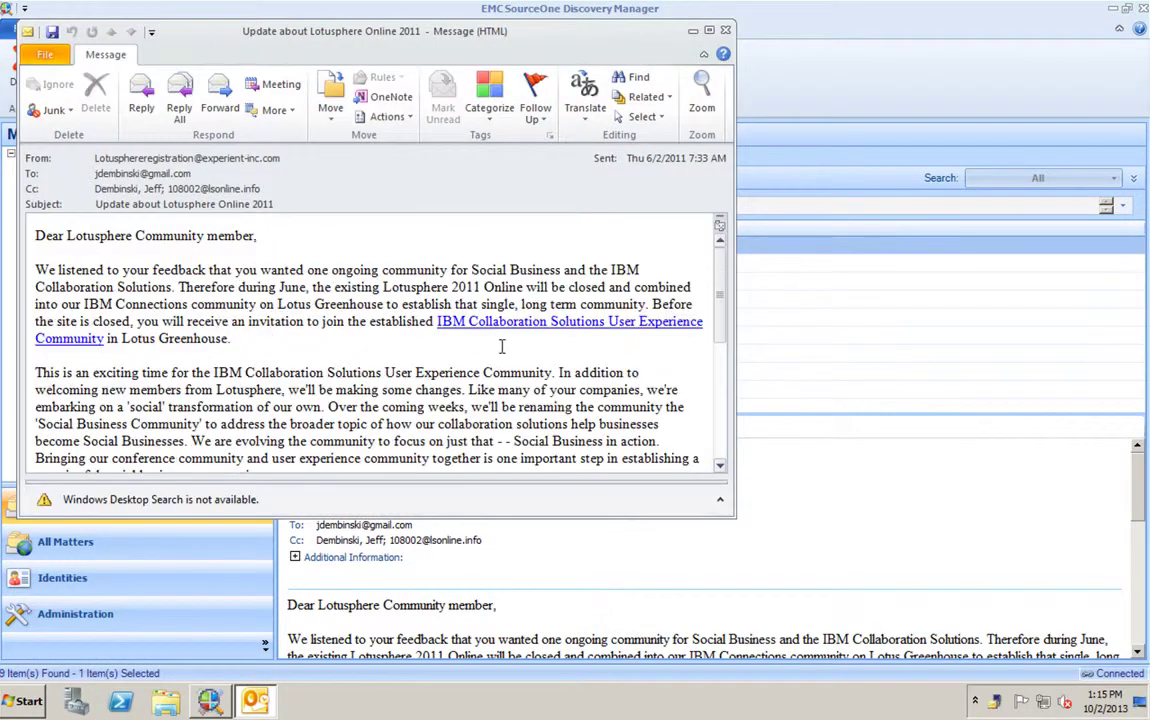
pyautogui.click(725, 29)
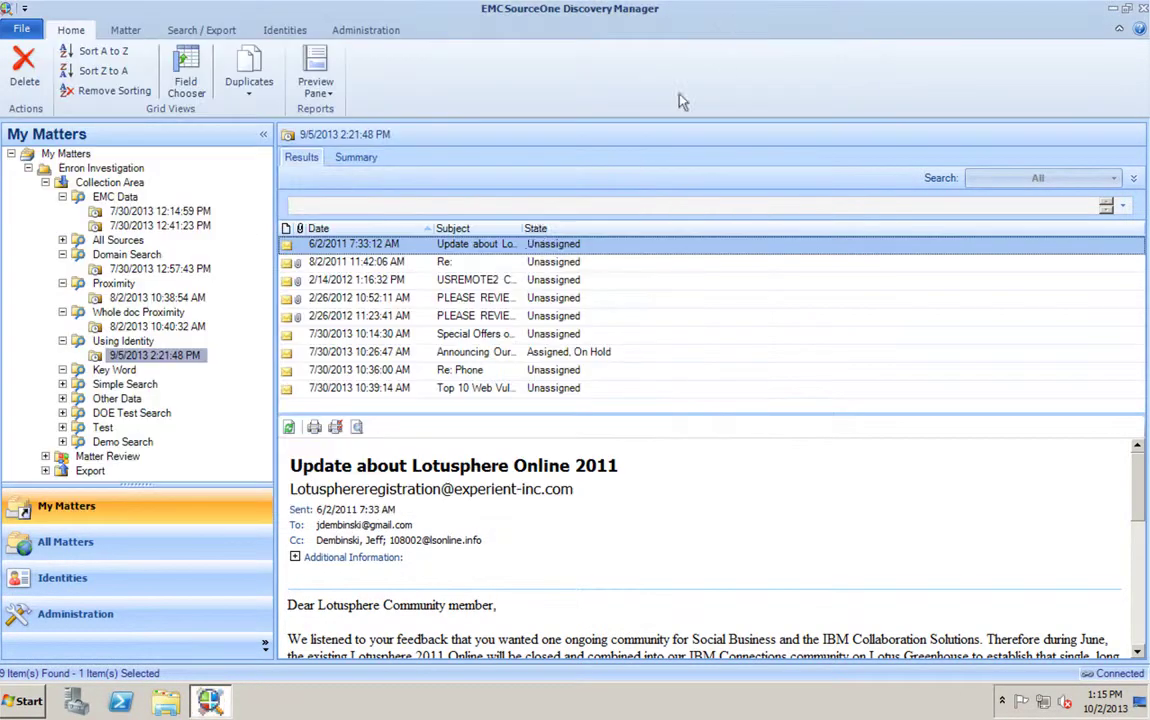
# - Preview the Re: message with PDF attachments, then the USREMOTE2 Console log result
pyautogui.click(375, 261)
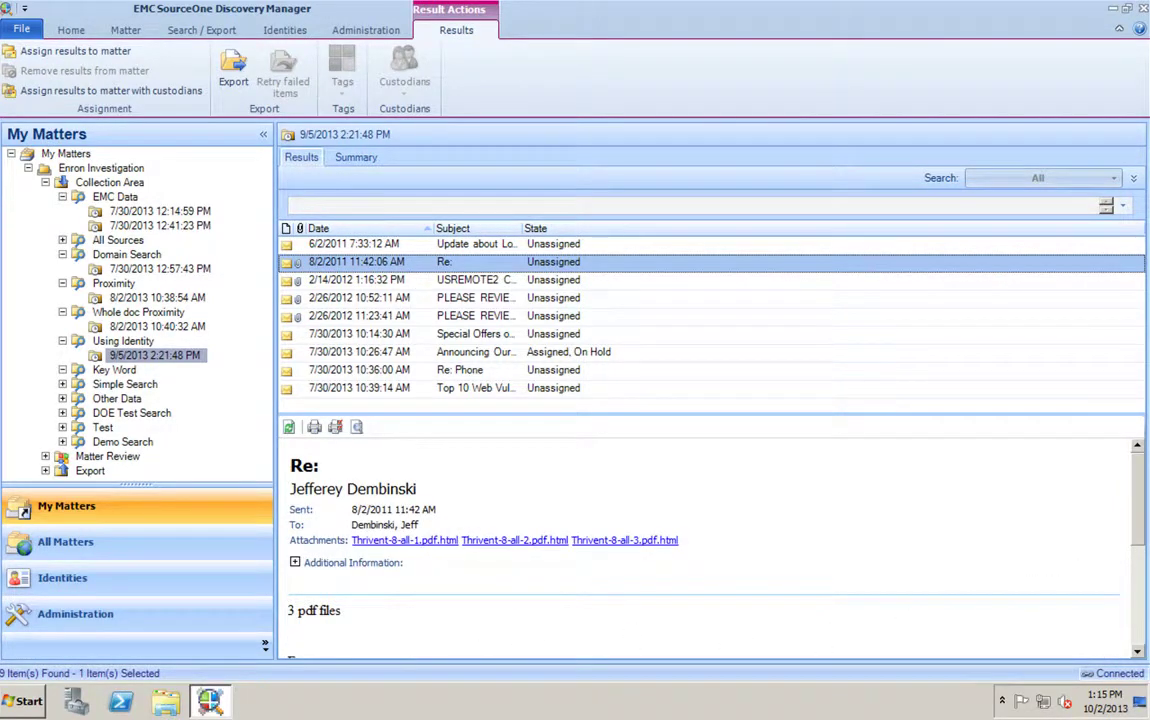
pyautogui.click(1025, 462)
pyautogui.scroll(-5, 1025, 462)
pyautogui.scroll(5, 1025, 462)
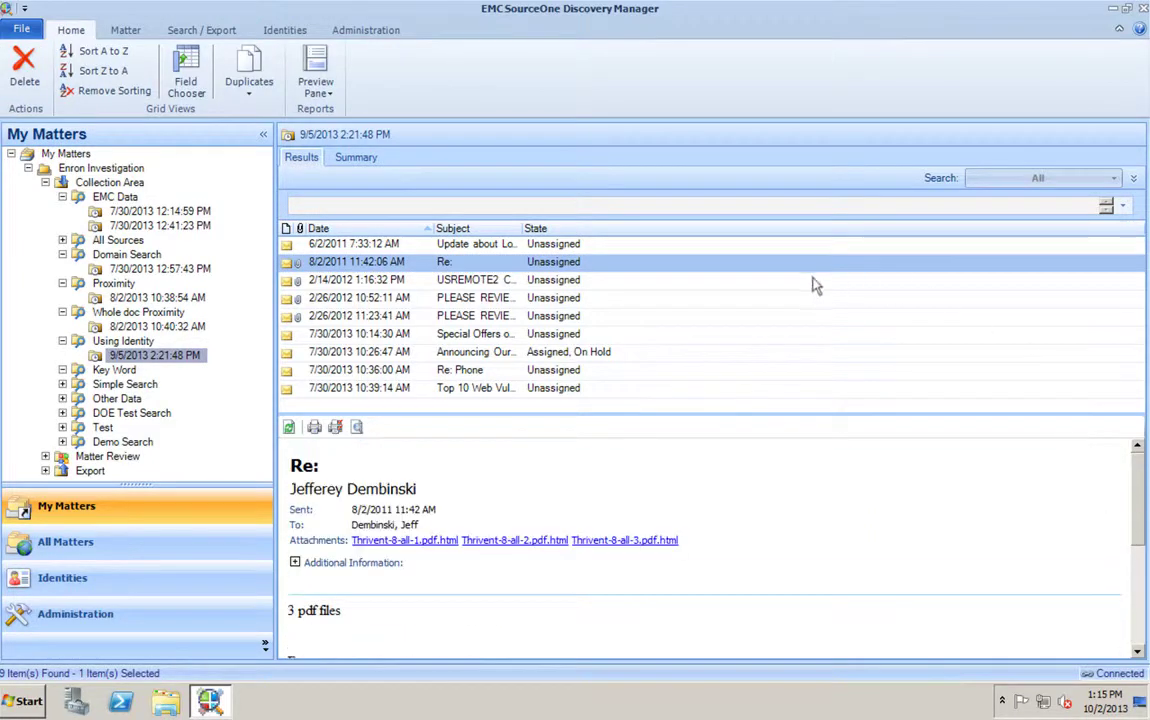
pyautogui.click(528, 281)
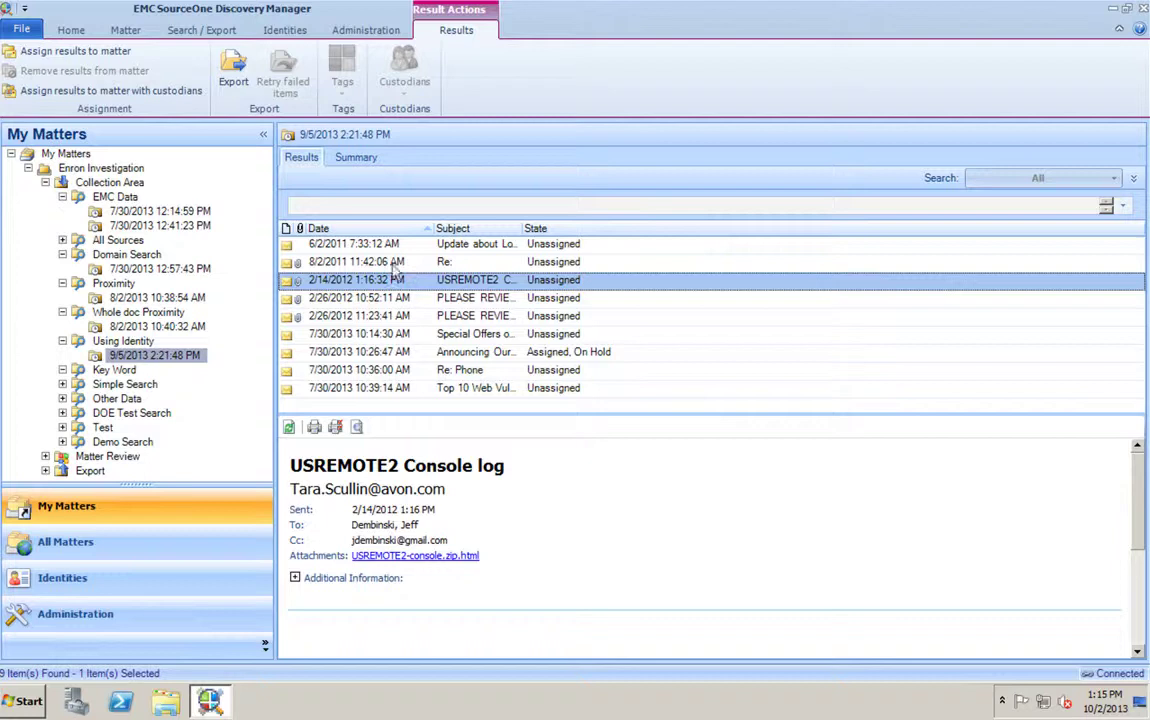
# - Assign all nine Using Identity hits to Enron Investigation and return to its matter summary
pyautogui.hotkey('ctrl', 'a')
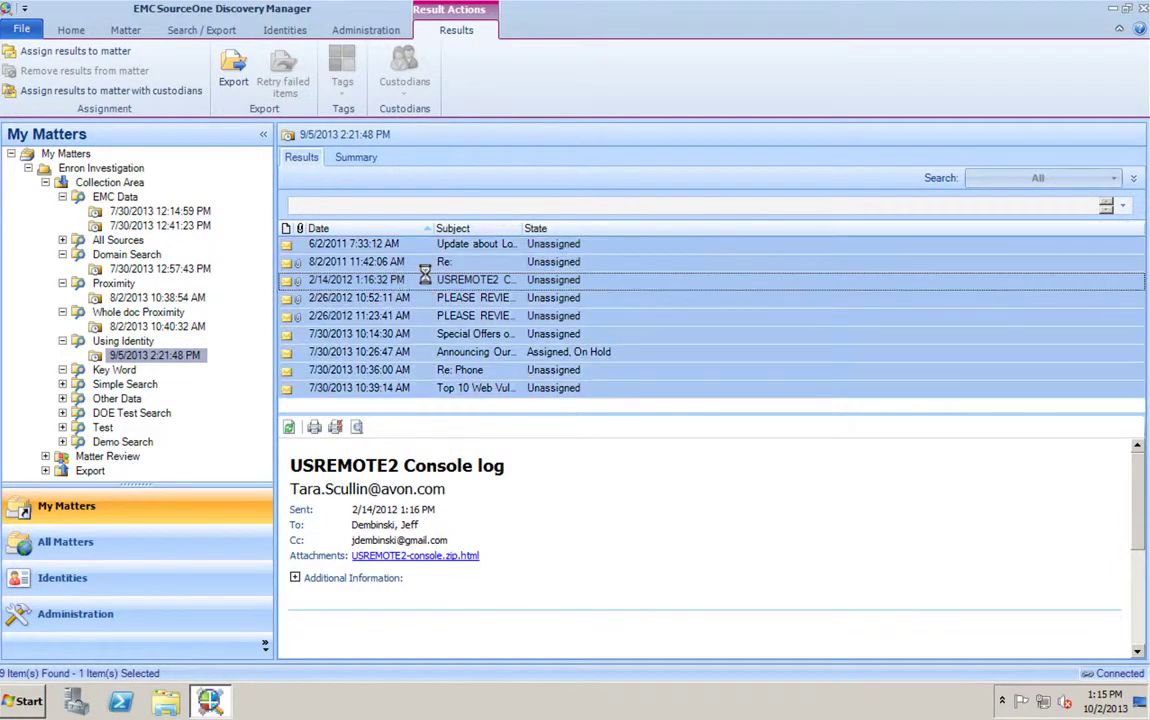
pyautogui.rightClick(426, 276)
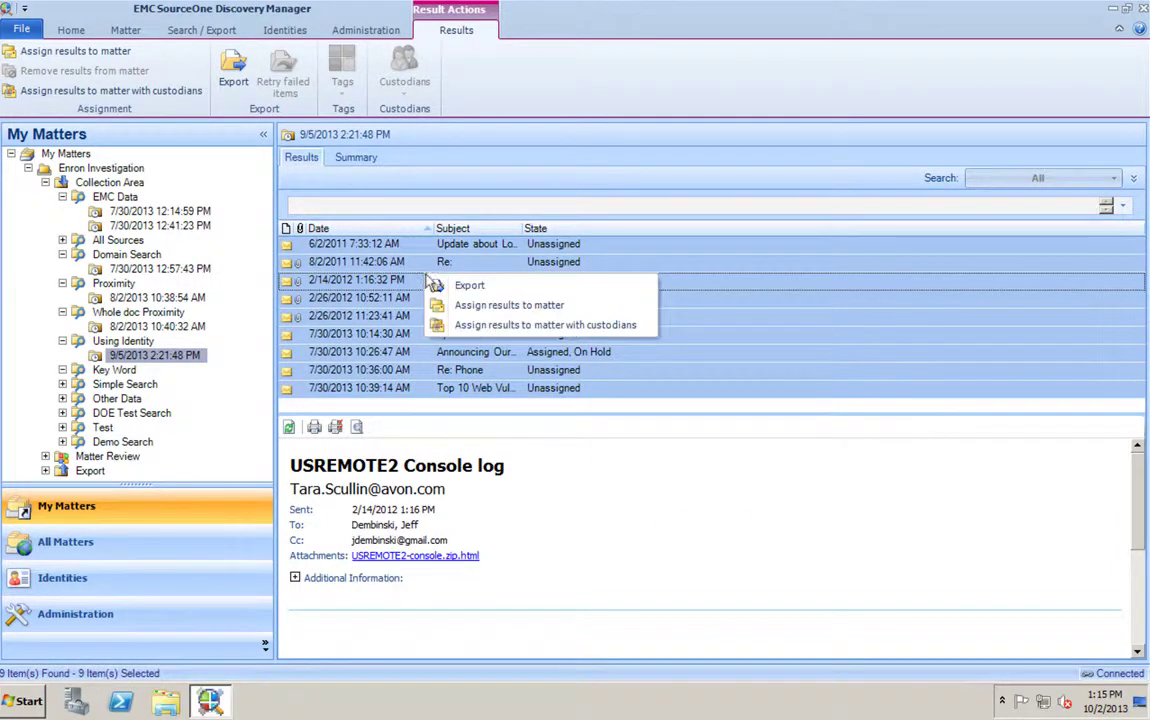
pyautogui.click(487, 313)
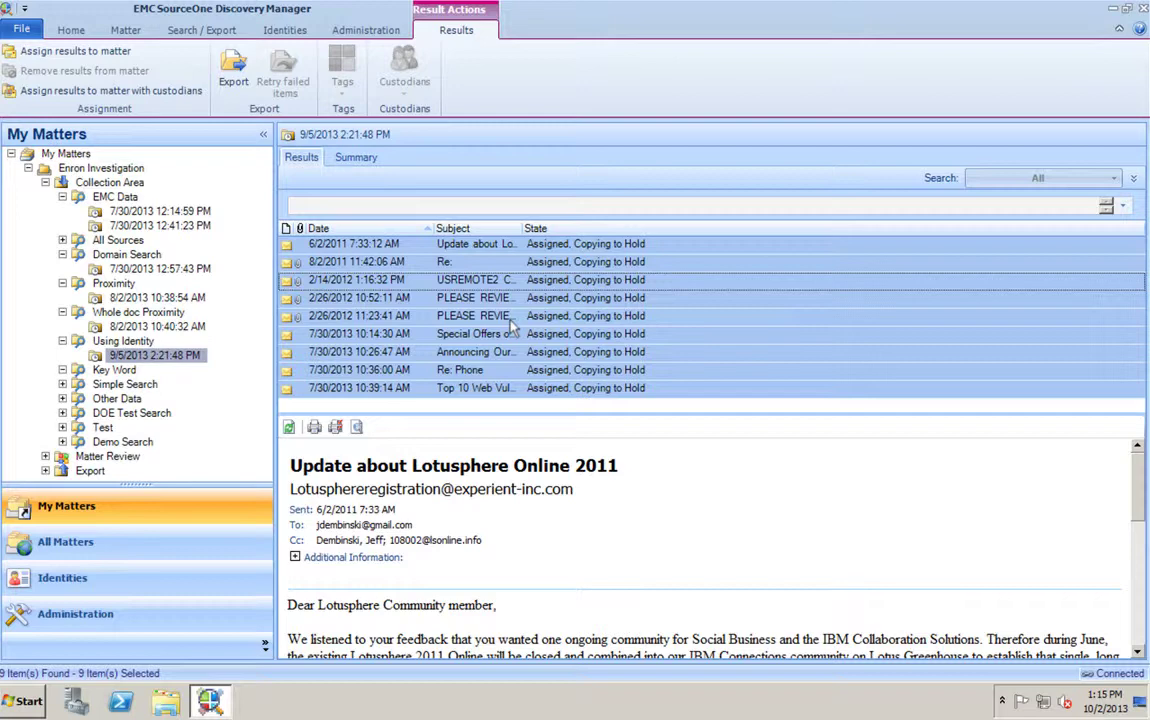
pyautogui.click(91, 170)
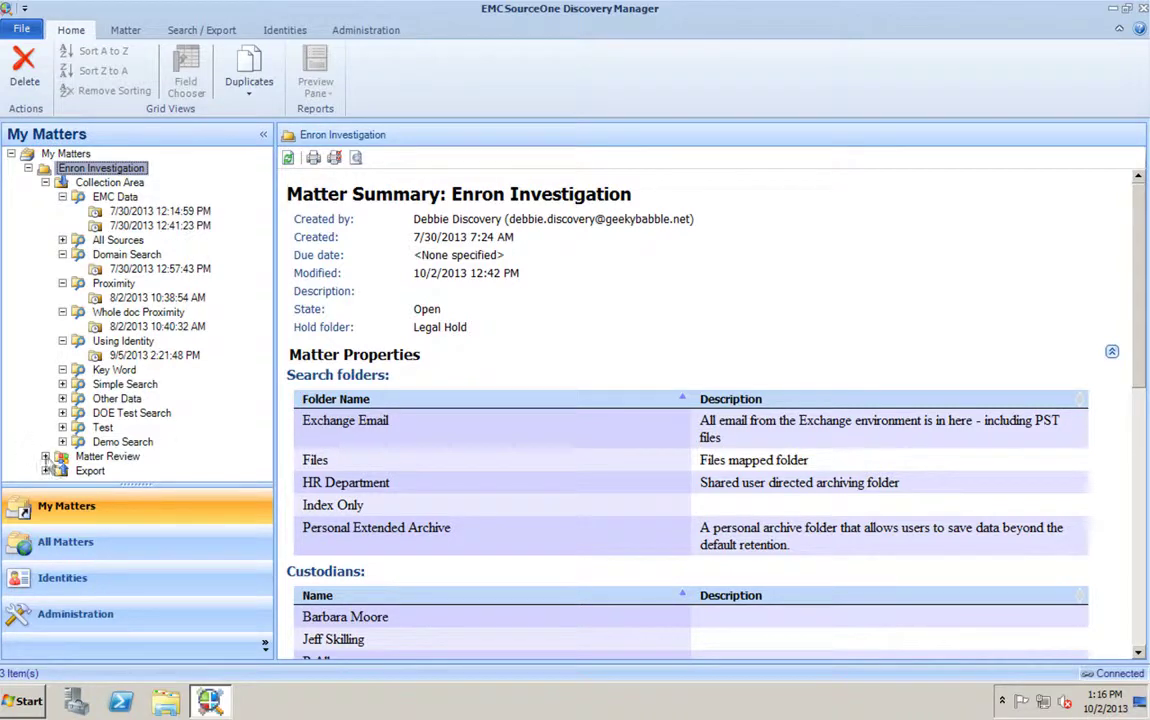
# - Expand Matter Review and list All Items, showing all 7145 items under review
pyautogui.click(45, 457)
pyautogui.scroll(-4, 250, 300)
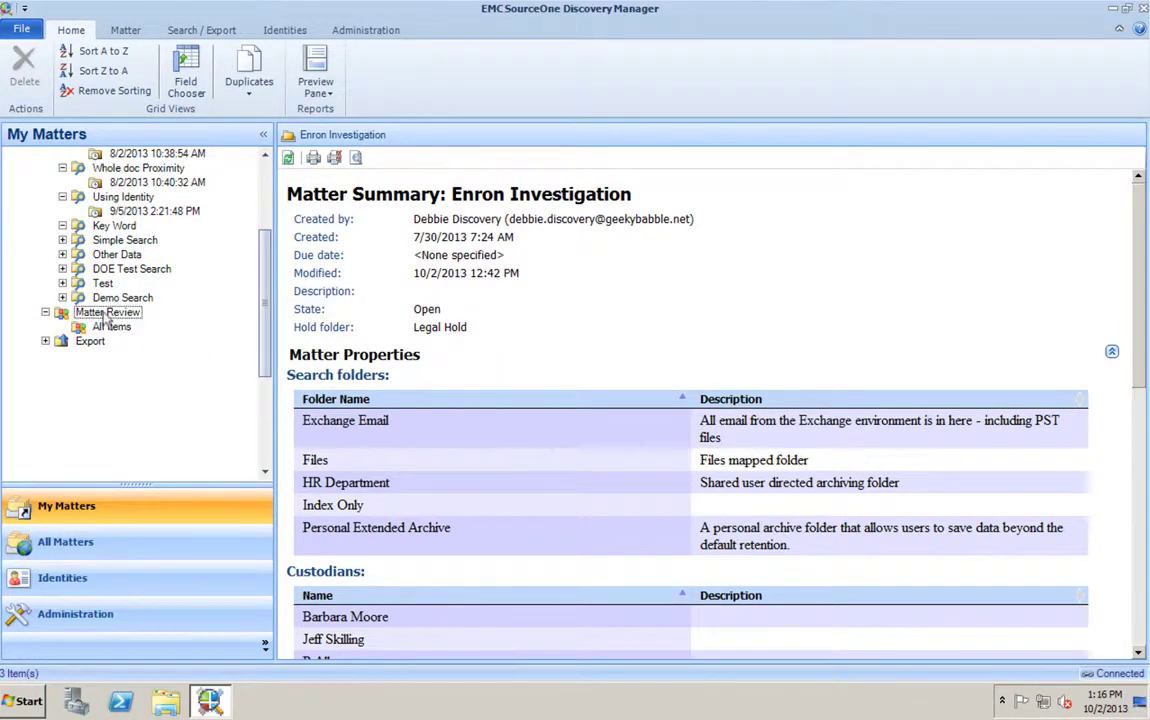
pyautogui.click(106, 313)
pyautogui.click(115, 327)
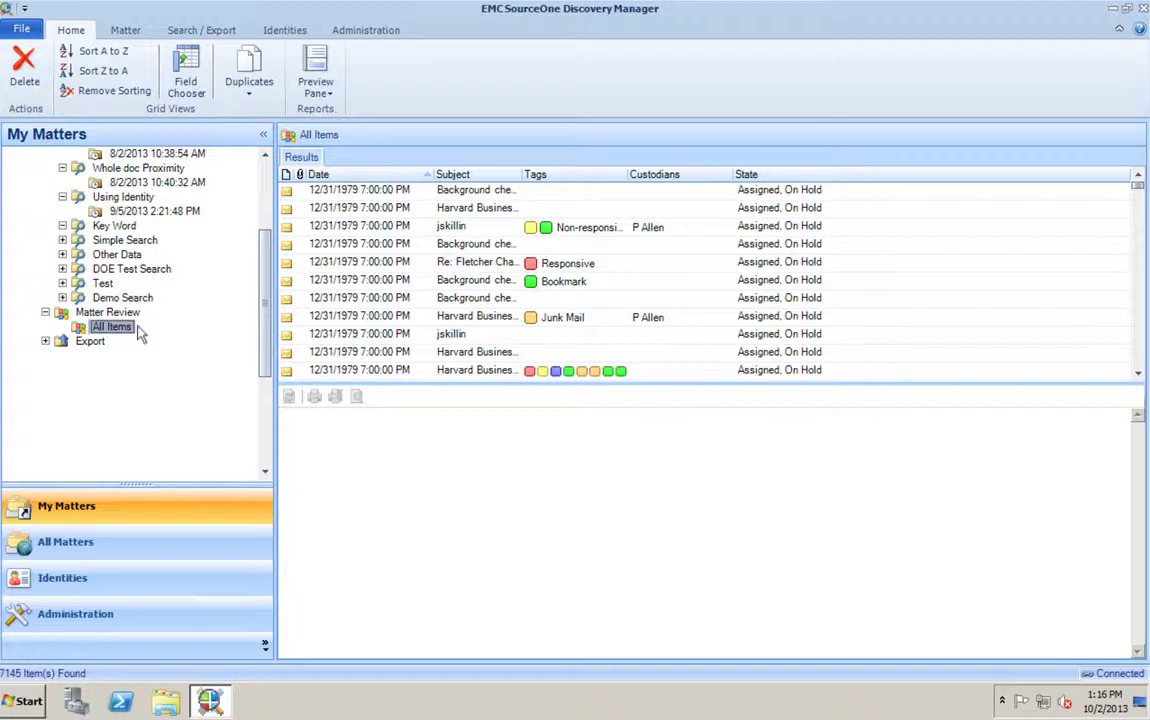
# - Assign custodian P Allen to the Fletcher Challenge/Apache message and Jeff Skilling to the jskillin message
pyautogui.rightClick(566, 194)
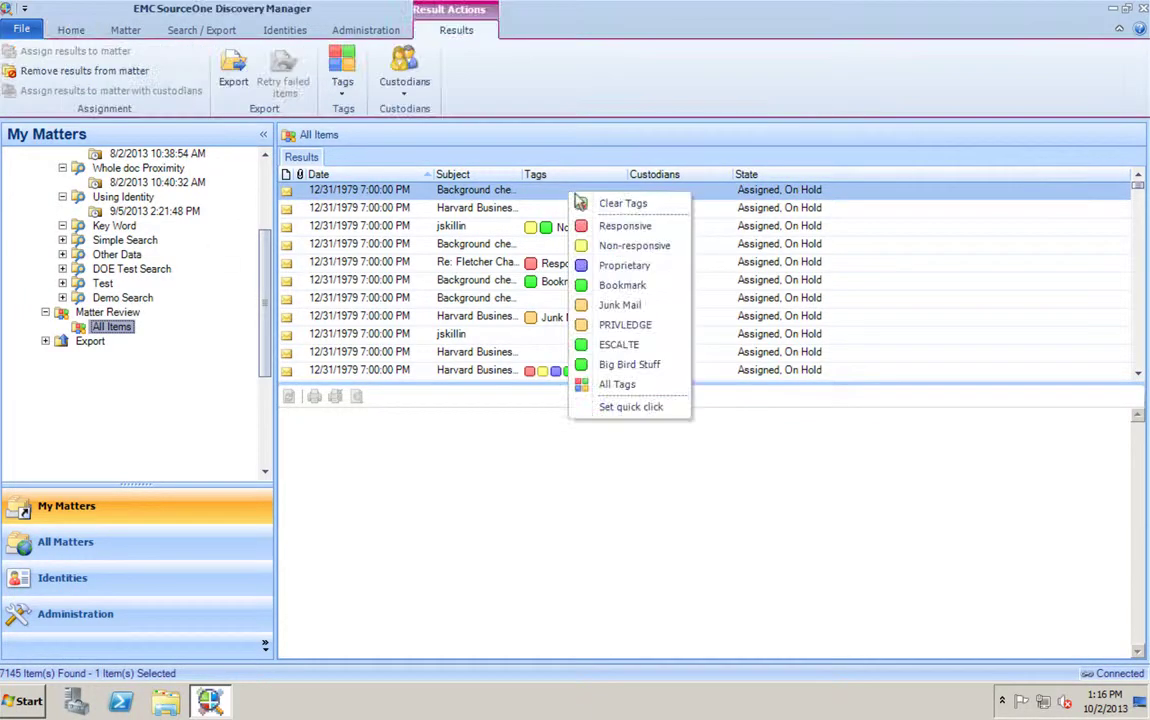
pyautogui.click(686, 264)
pyautogui.rightClick(686, 264)
pyautogui.click(727, 308)
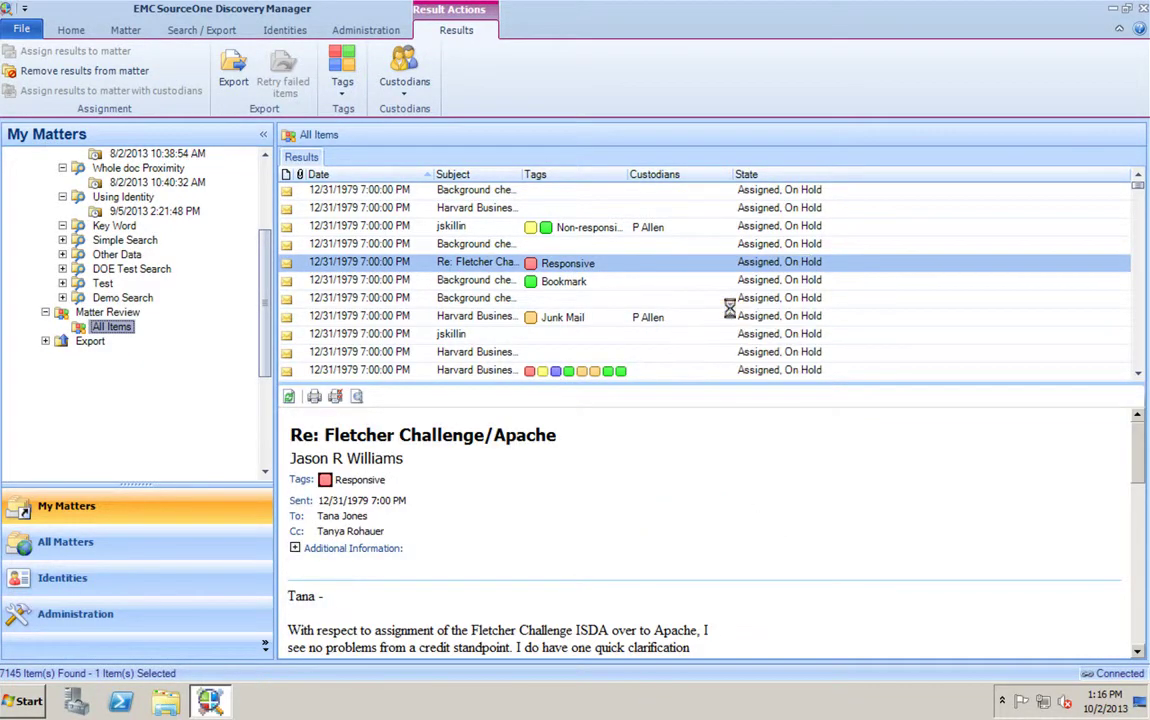
pyautogui.rightClick(686, 338)
pyautogui.click(714, 364)
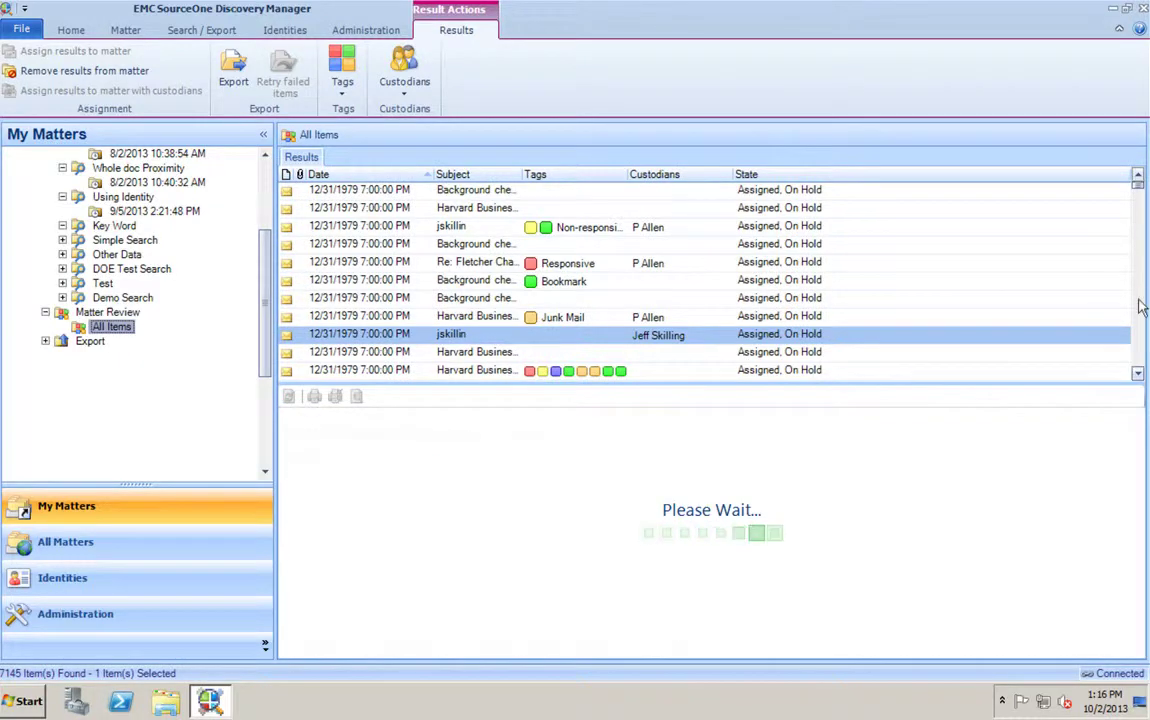
pyautogui.click(1137, 320)
pyautogui.click(1137, 321)
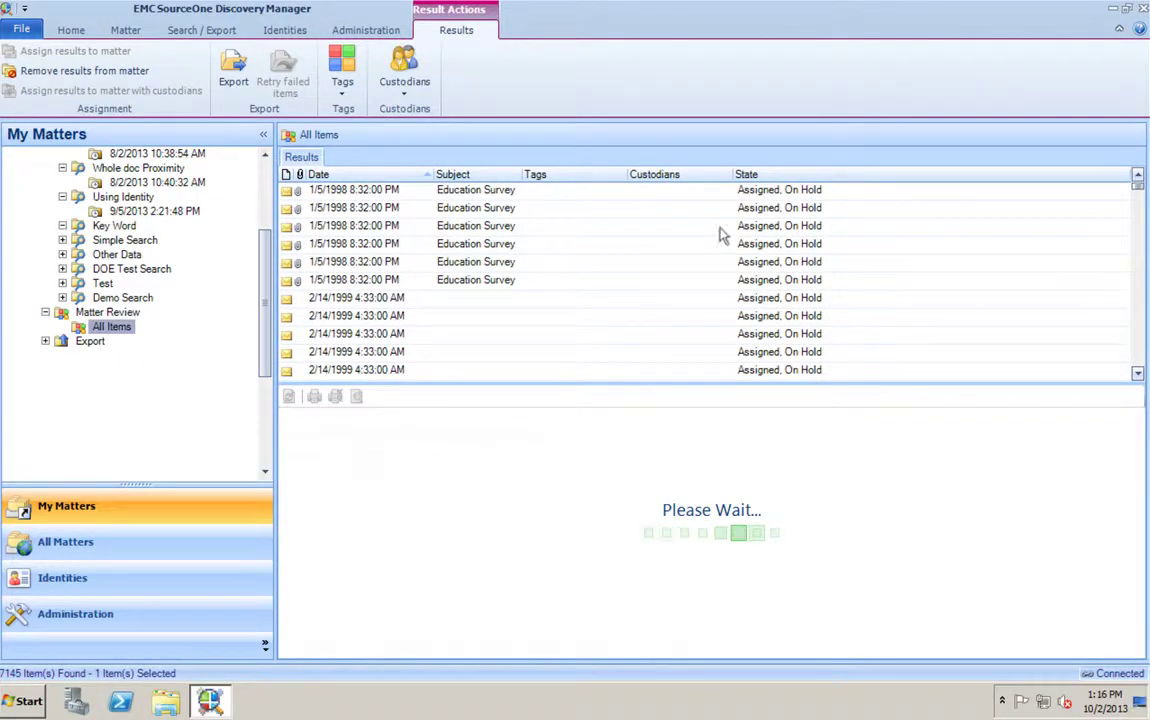
pyautogui.click(490, 340)
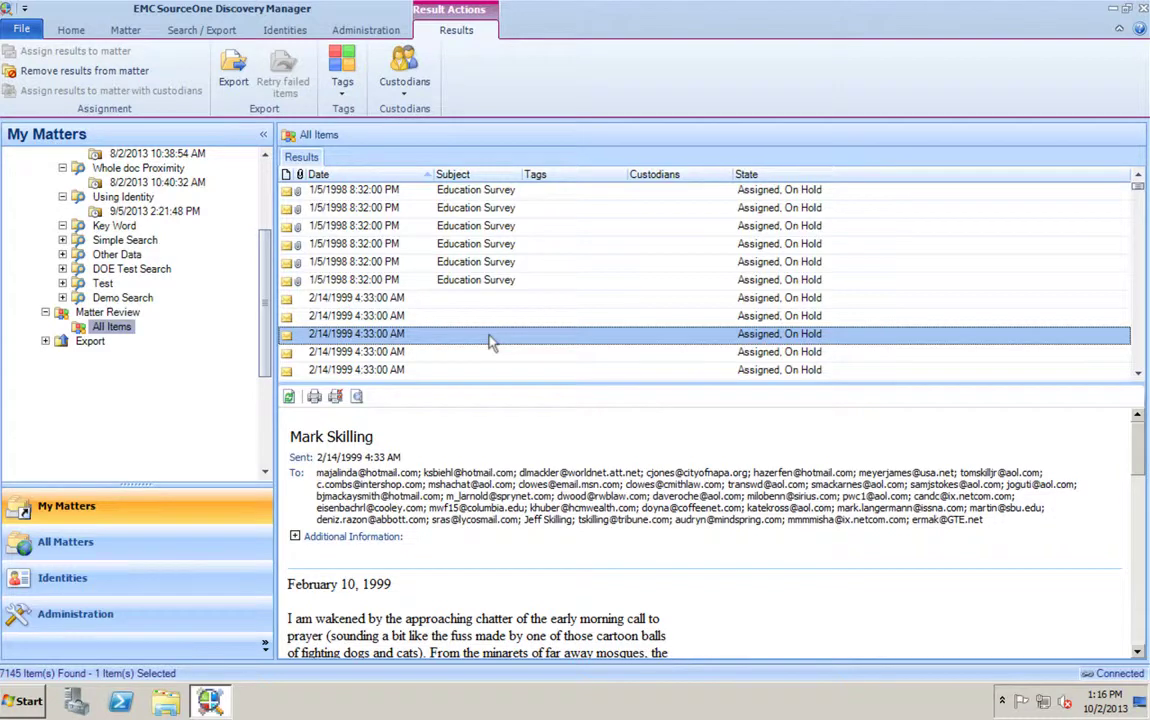
# - Remove the 2/14/1999 4:33 AM message from the matter, confirming the removal
pyautogui.rightClick(493, 342)
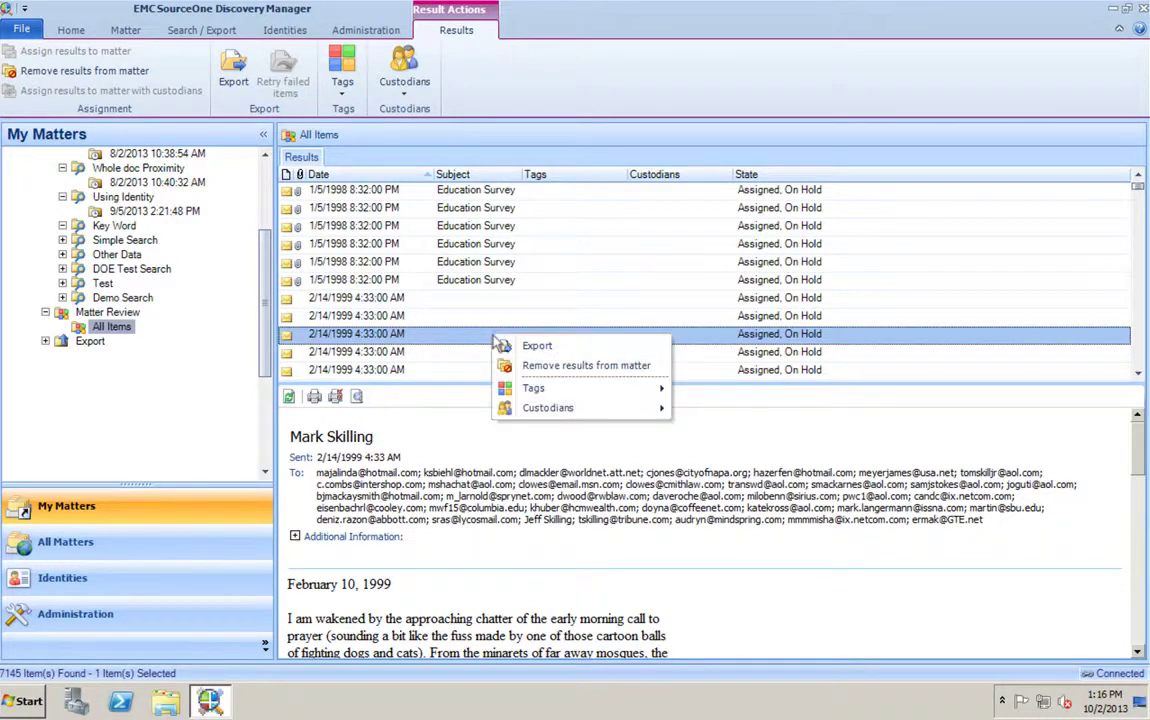
pyautogui.click(579, 367)
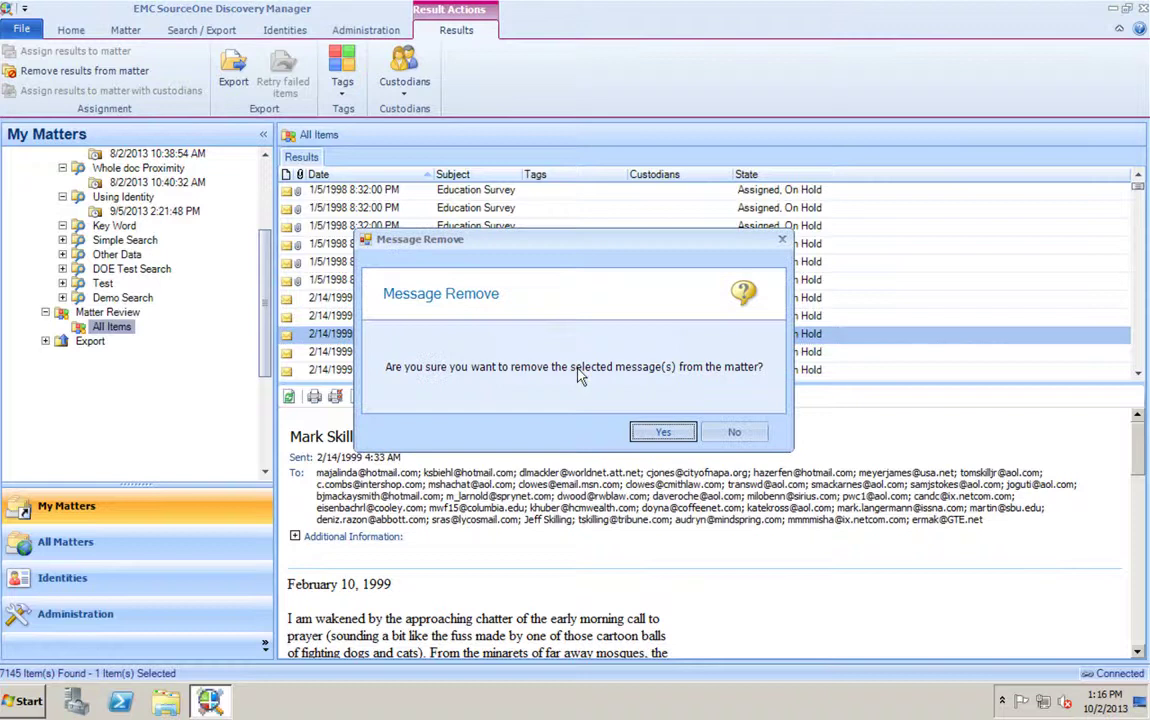
pyautogui.click(662, 431)
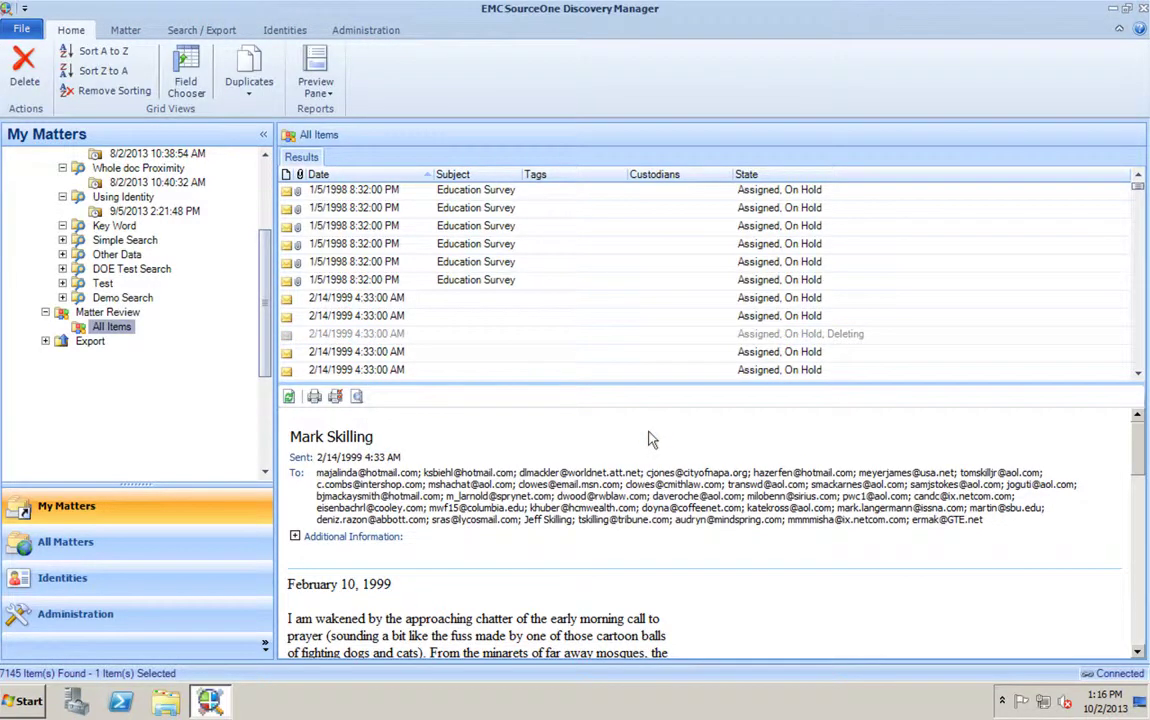
pyautogui.click(585, 297)
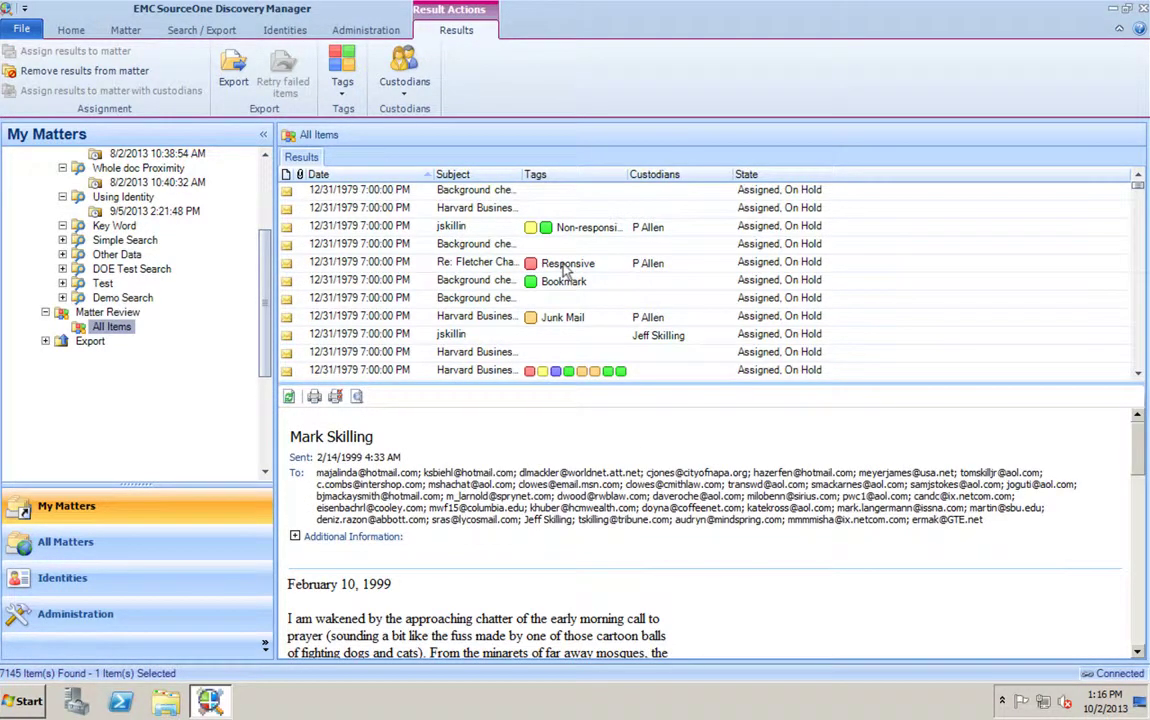
# - Select all 7145 items under review and start an export of them
pyautogui.hotkey('ctrl', 'a')
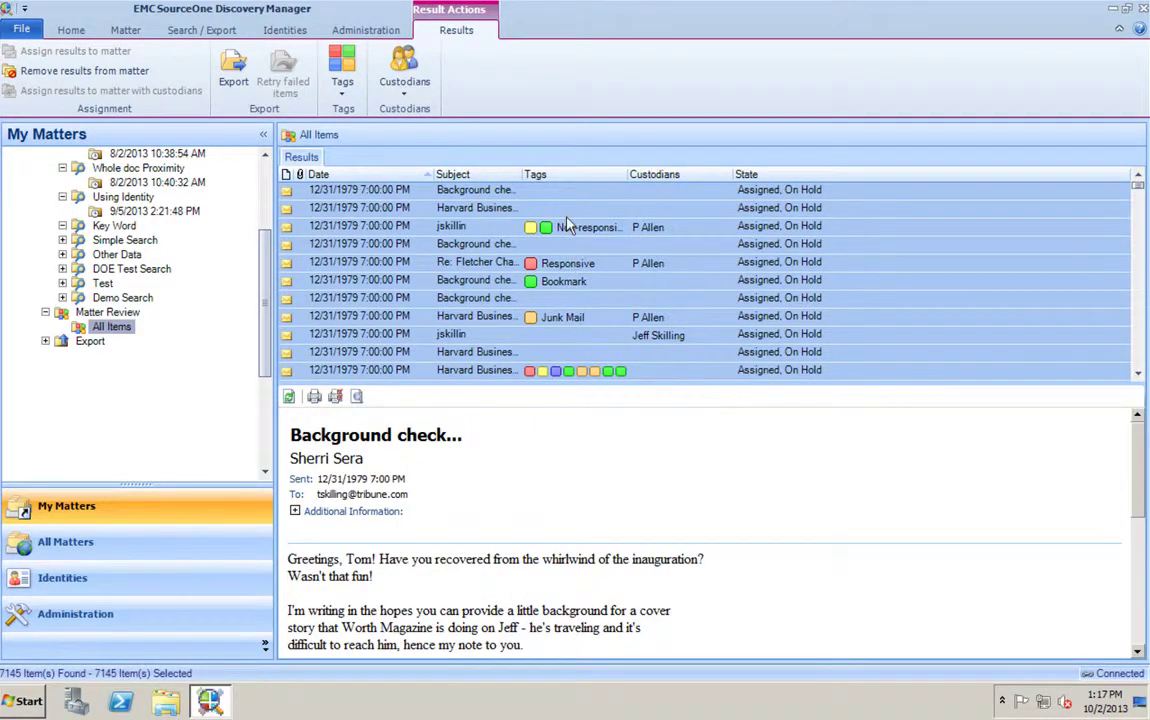
pyautogui.rightClick(566, 226)
pyautogui.rightClick(343, 267)
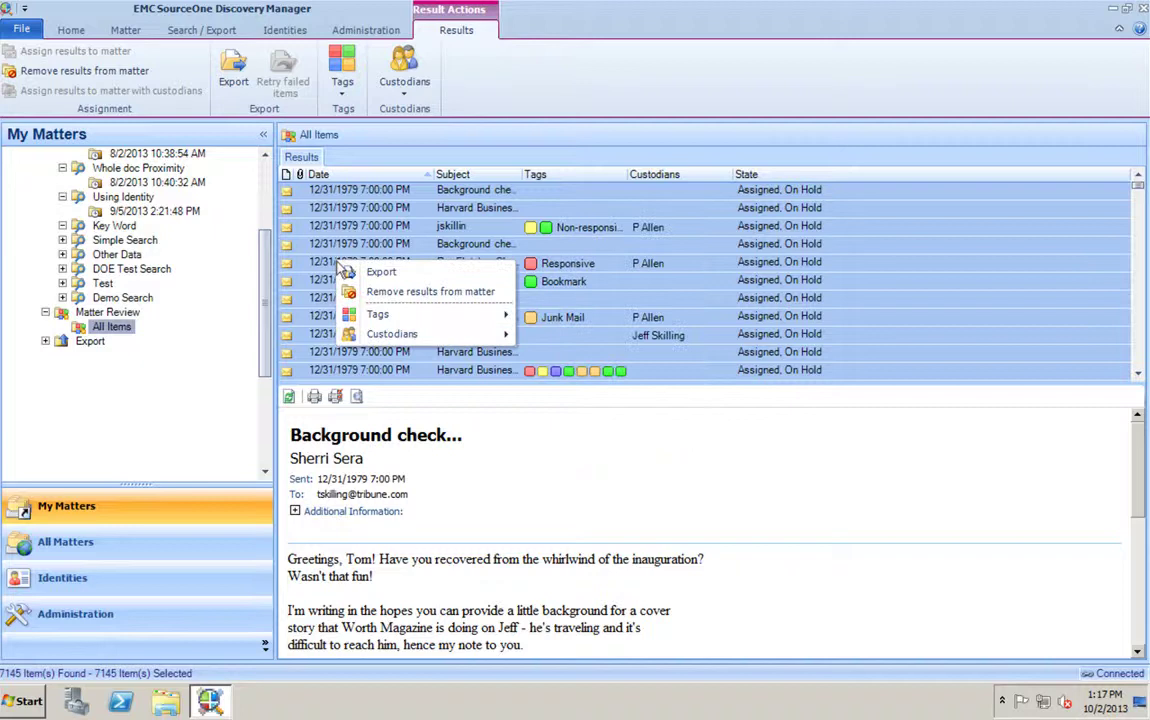
pyautogui.click(380, 271)
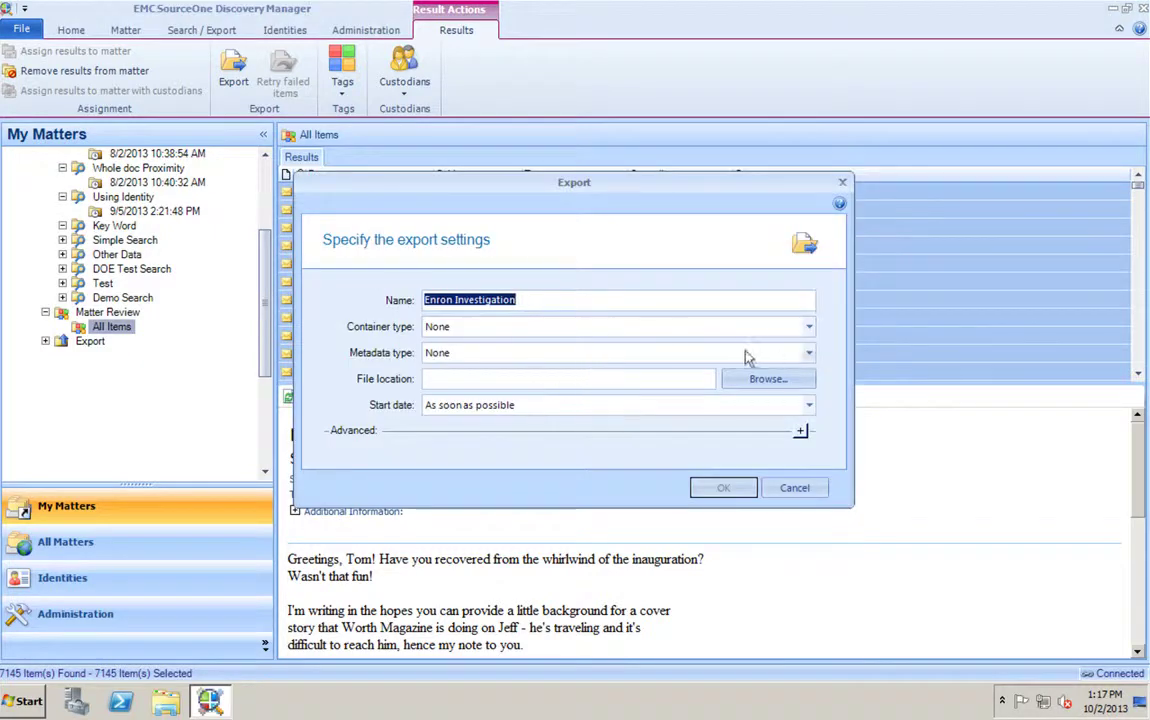
# - Keep container and metadata types as None, review the Advanced export options, then cancel
pyautogui.click(810, 327)
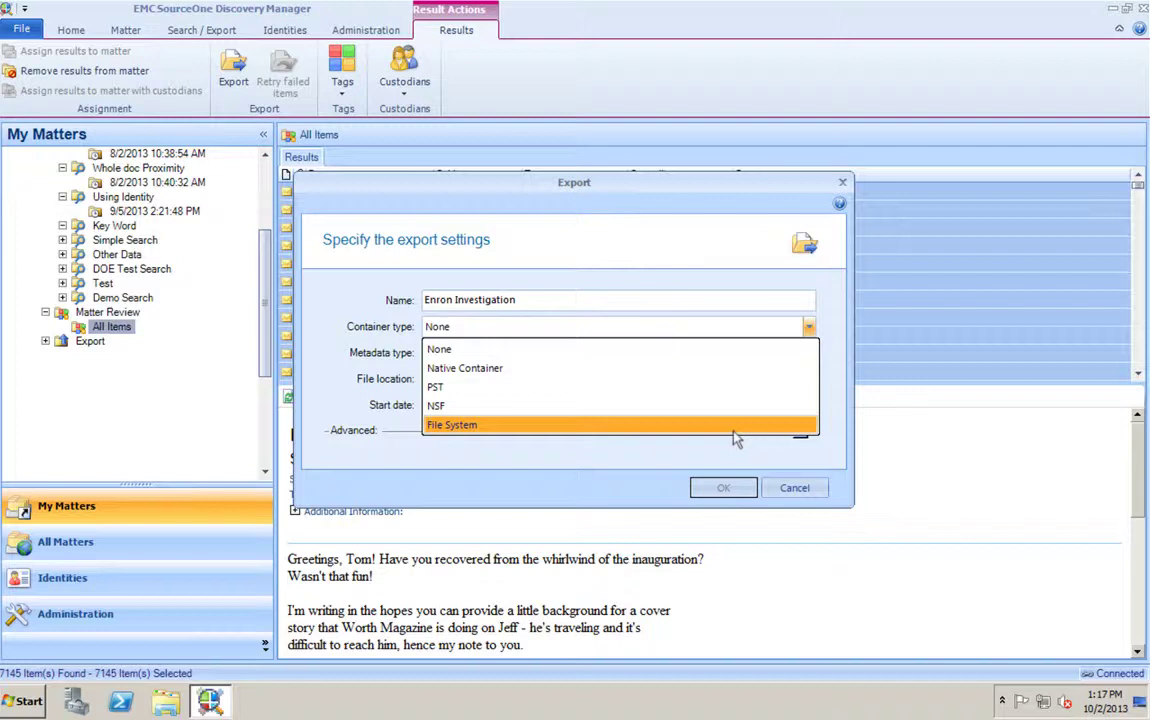
pyautogui.click(735, 438)
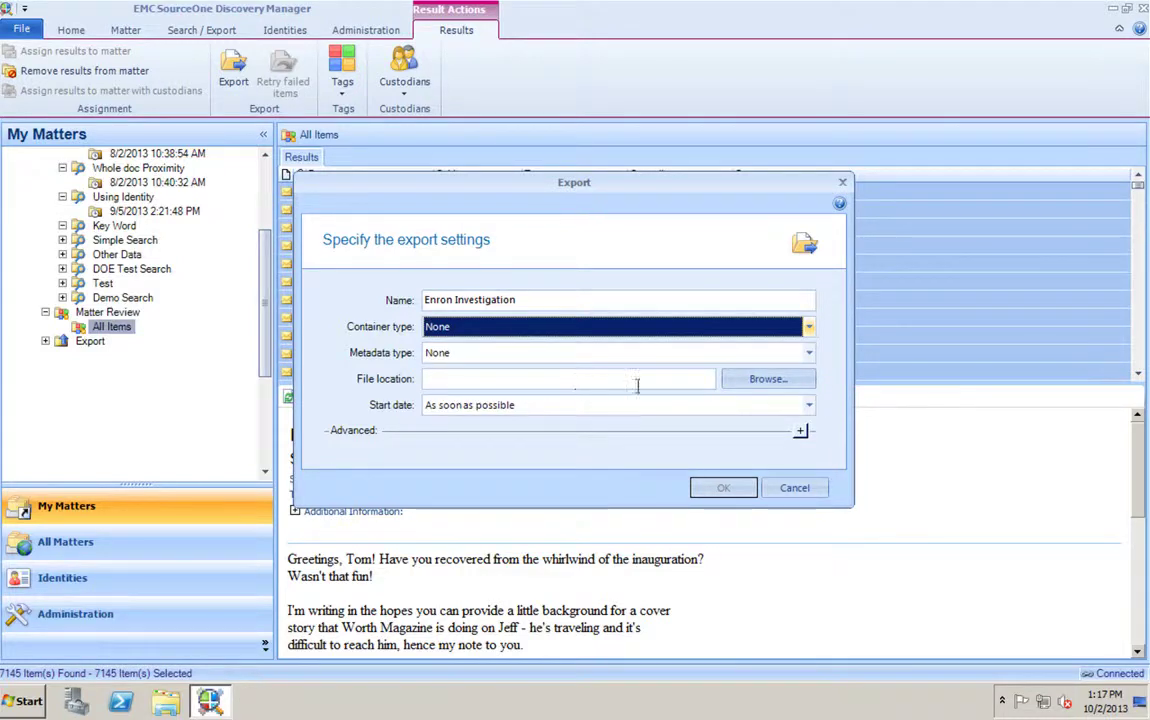
pyautogui.click(810, 357)
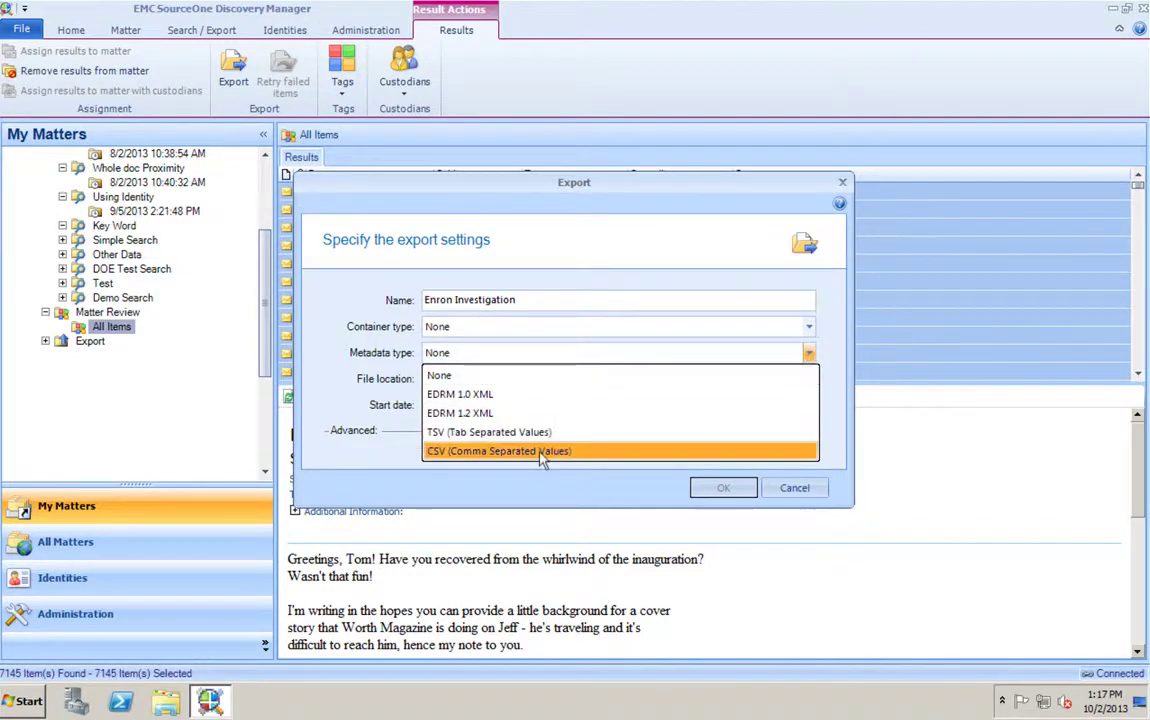
pyautogui.click(445, 470)
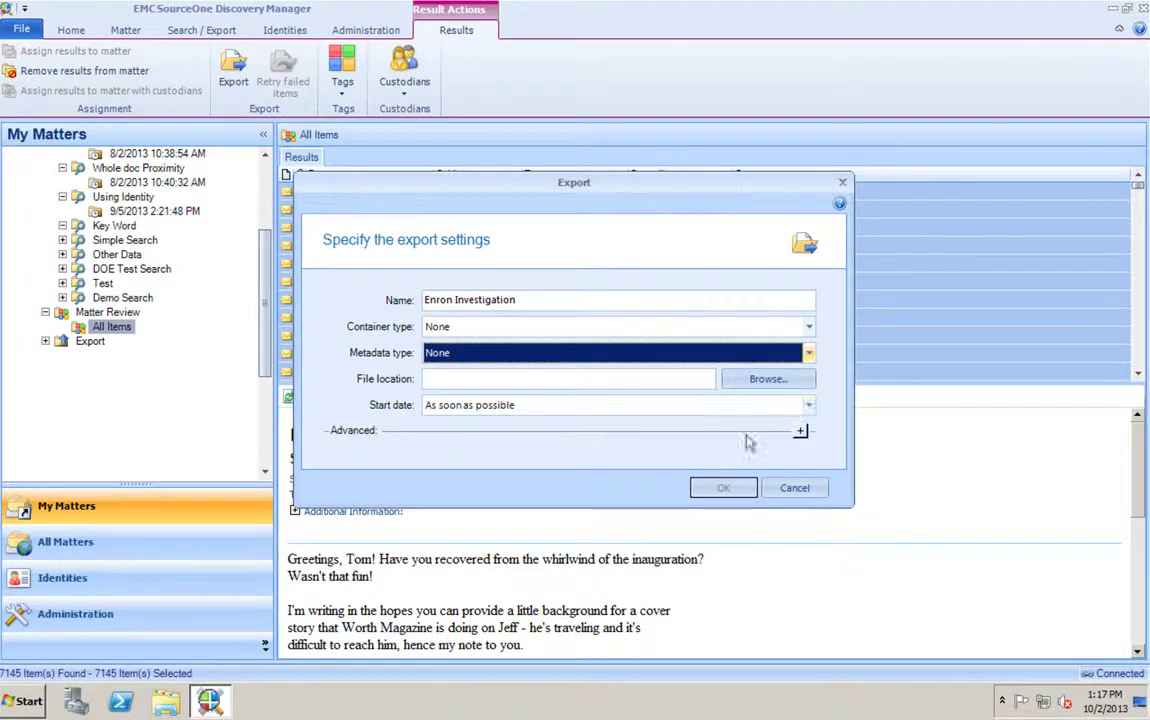
pyautogui.click(800, 431)
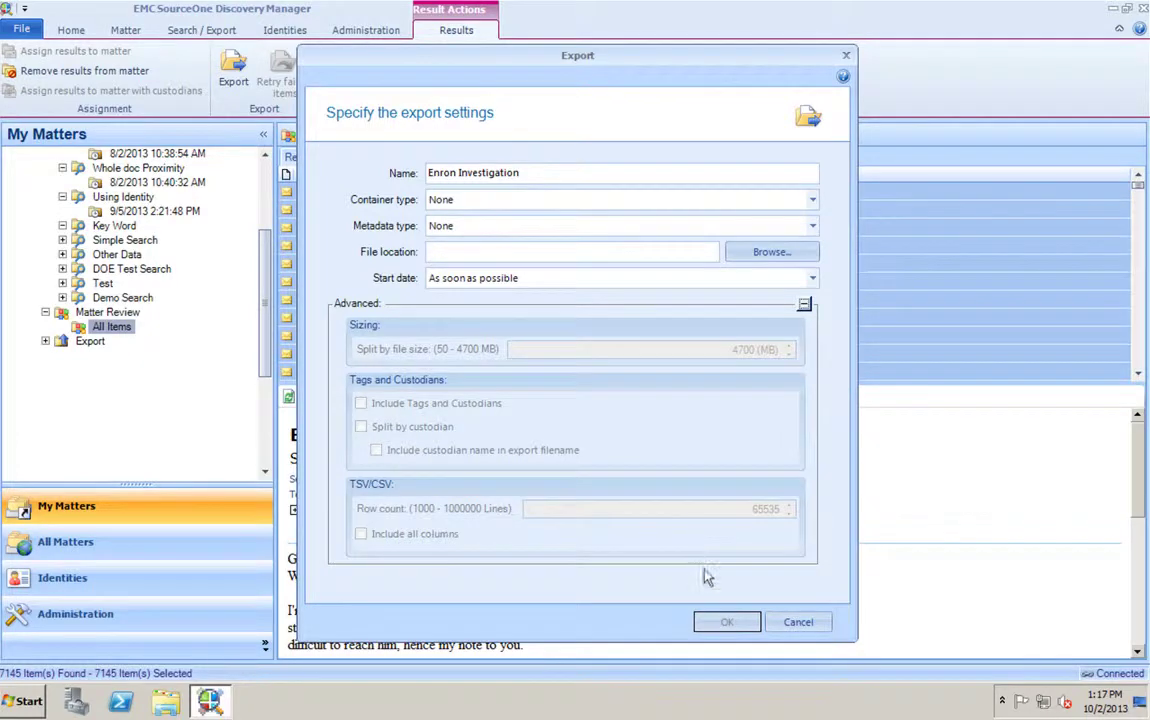
pyautogui.click(798, 622)
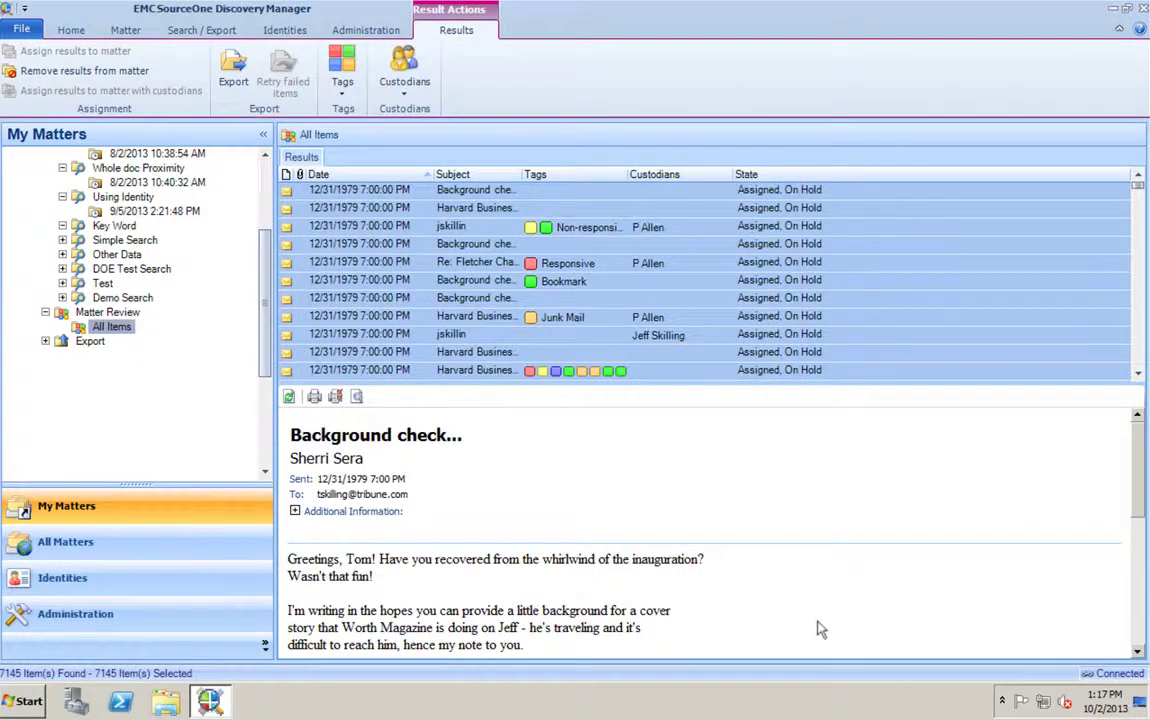
pyautogui.doubleClick(89, 341)
pyautogui.click(127, 360)
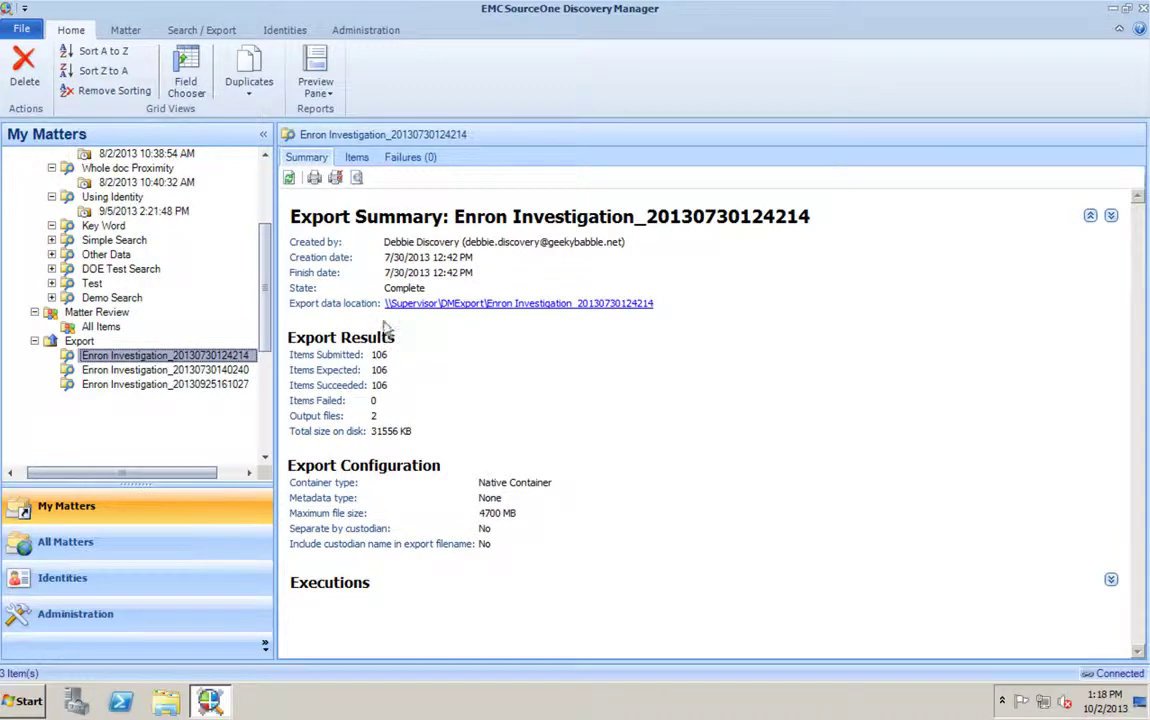
pyautogui.click(565, 309)
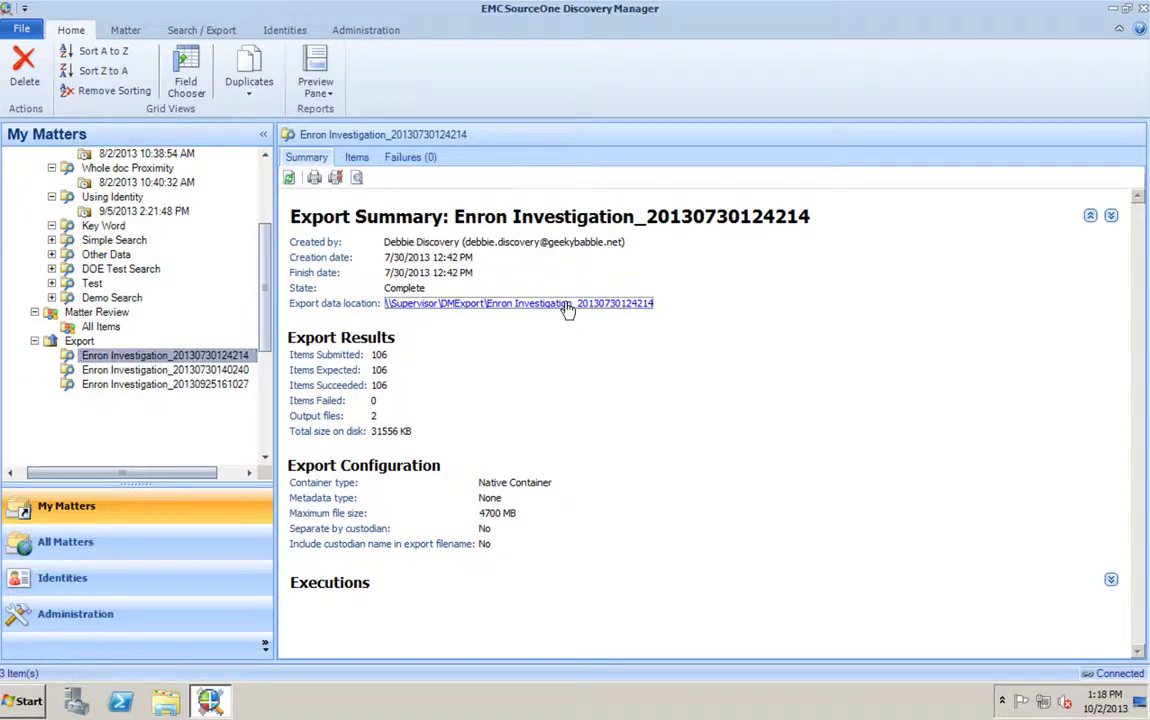
# - Inspect the exported 0-1 Outlook data file inside export subfolder 0
pyautogui.doubleClick(556, 143)
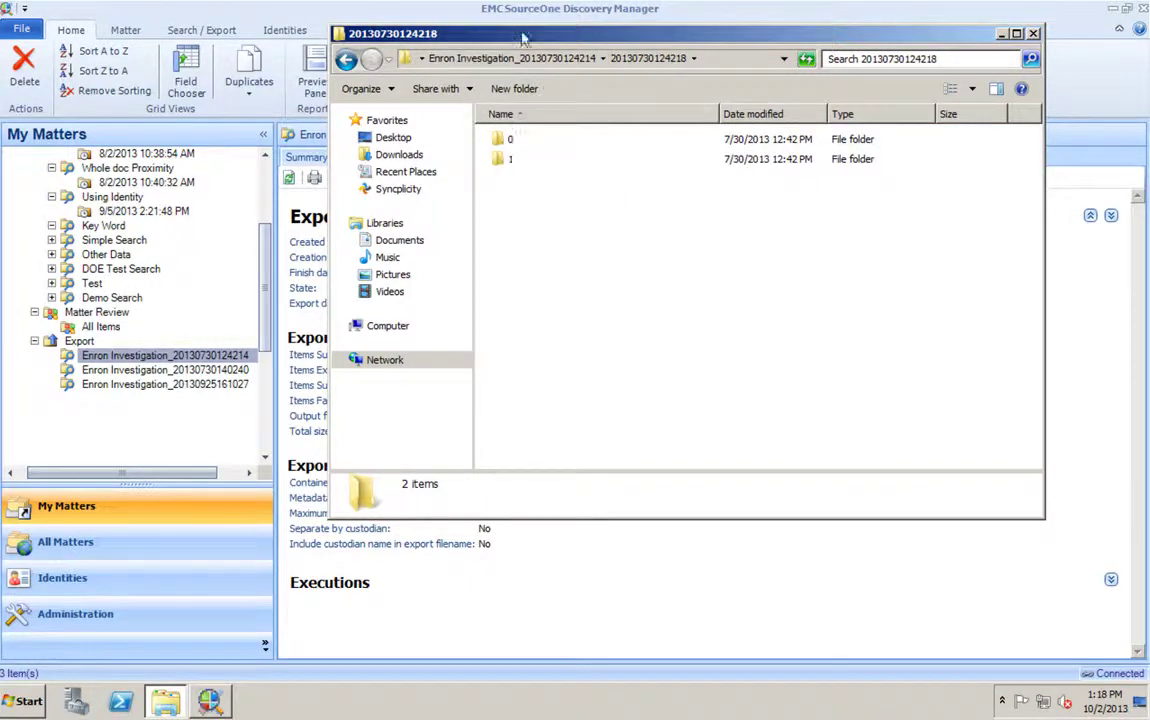
pyautogui.moveTo(470, 35); pyautogui.dragTo(756, 221)
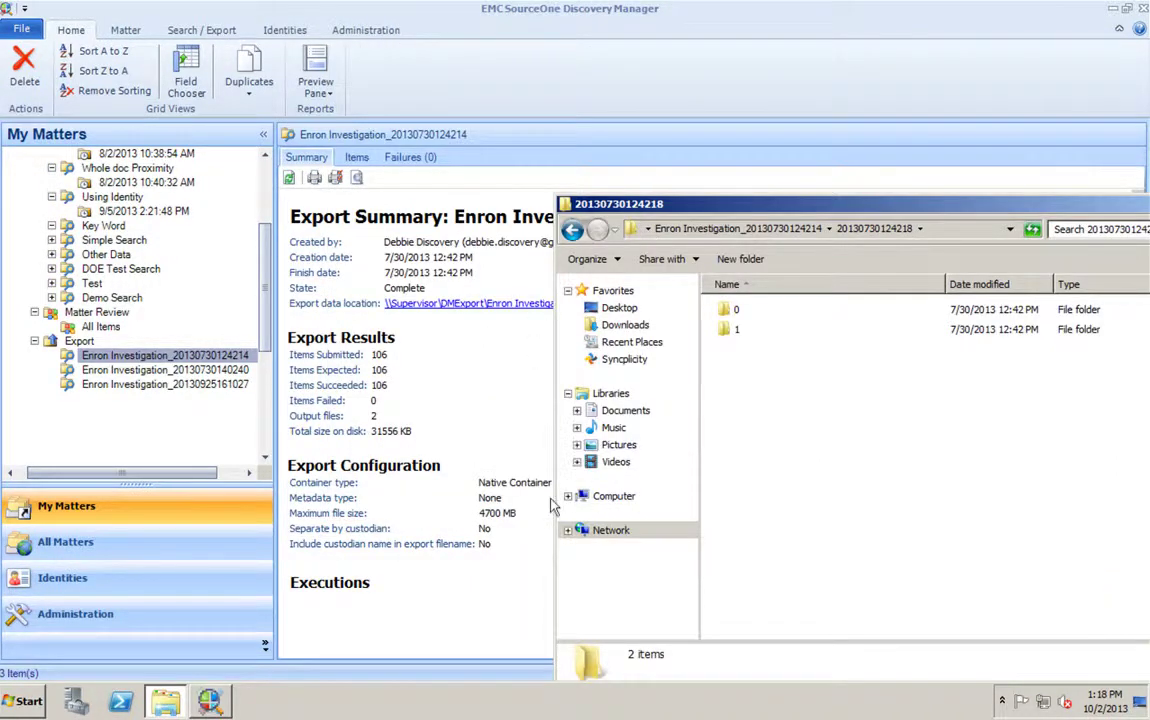
pyautogui.doubleClick(737, 311)
pyautogui.click(748, 311)
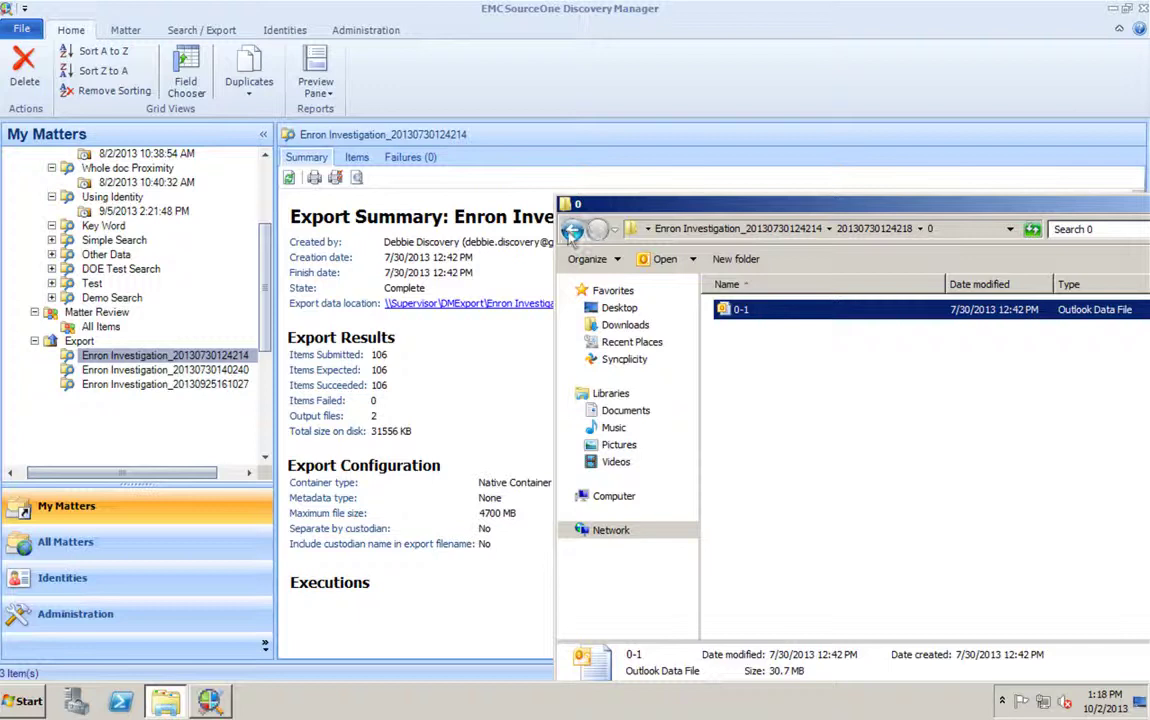
pyautogui.click(572, 229)
# - Inspect the Testimonials Word document in folder 1\0000, then return to Discovery Manager
pyautogui.doubleClick(737, 330)
pyautogui.doubleClick(745, 310)
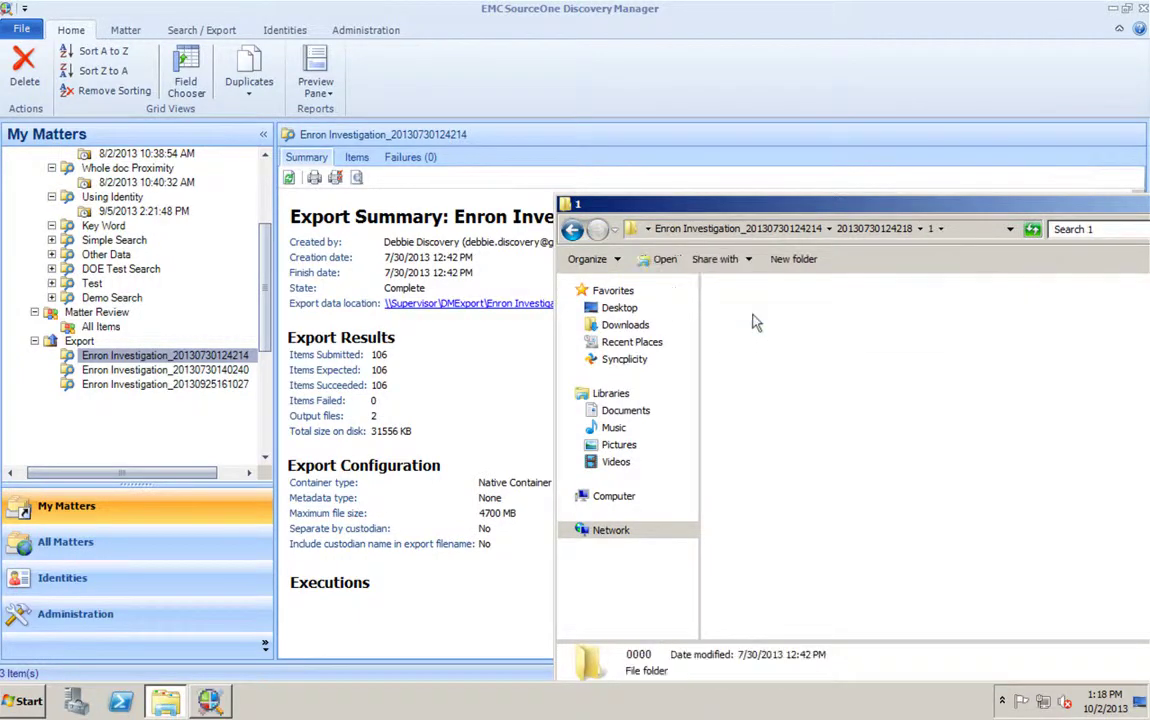
pyautogui.click(776, 318)
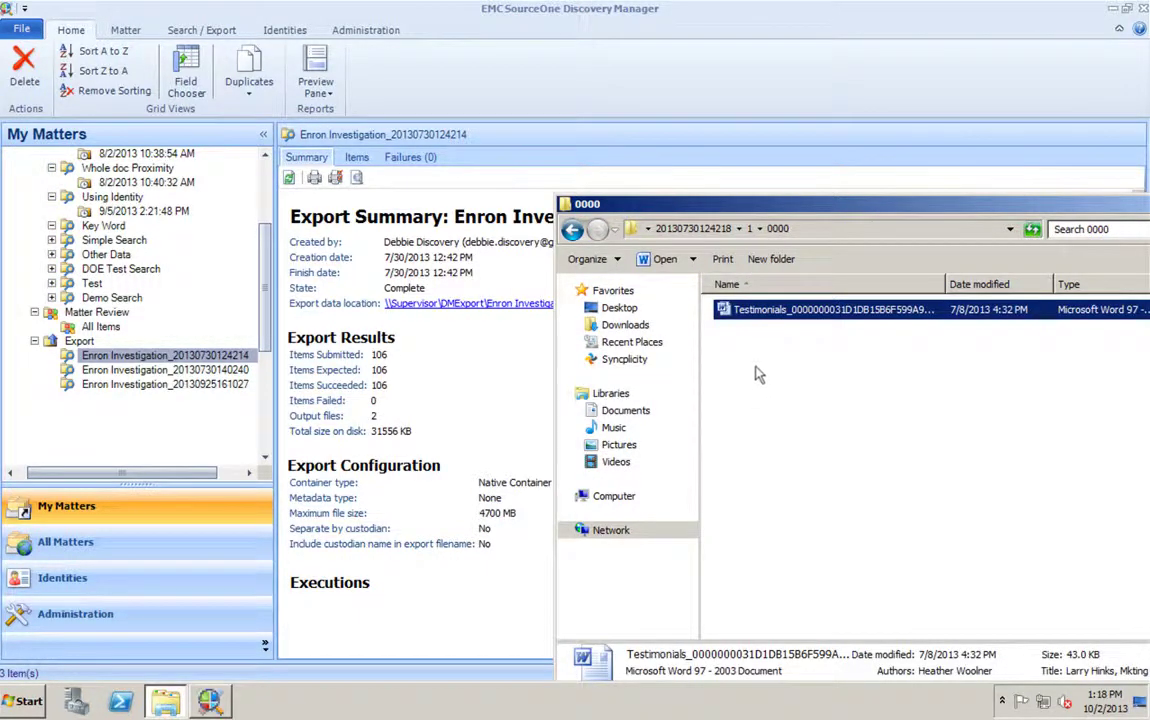
pyautogui.click(572, 229)
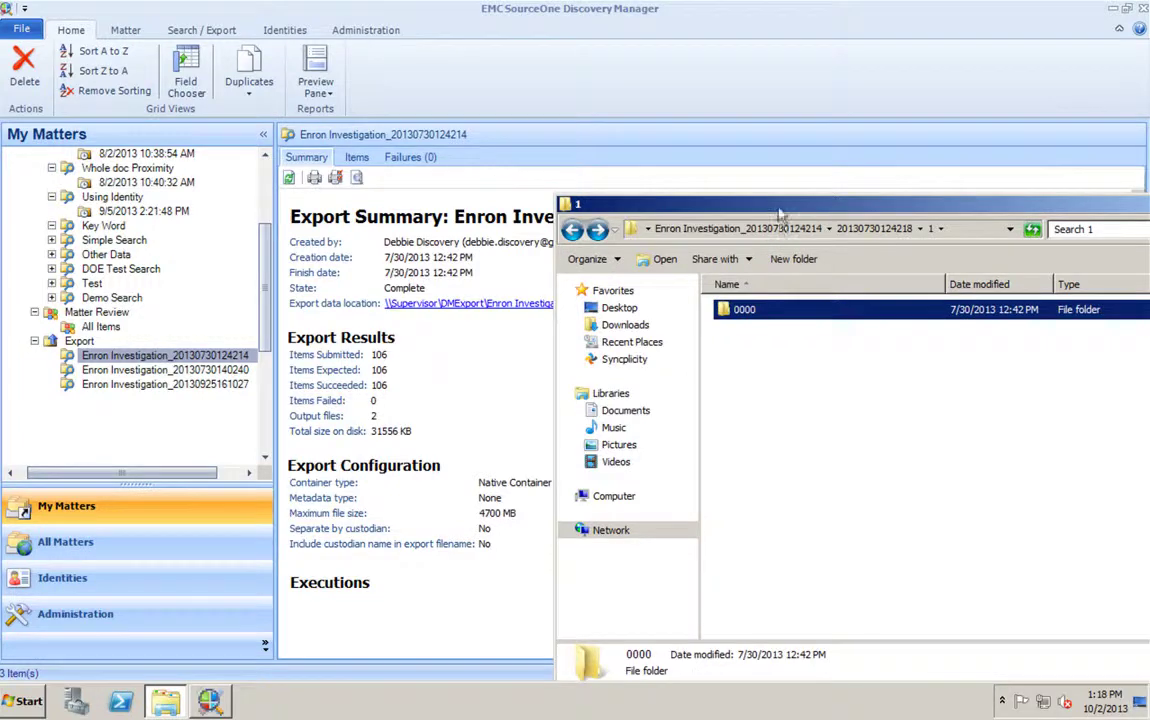
pyautogui.moveTo(717, 201); pyautogui.dragTo(527, 85)
pyautogui.click(953, 82)
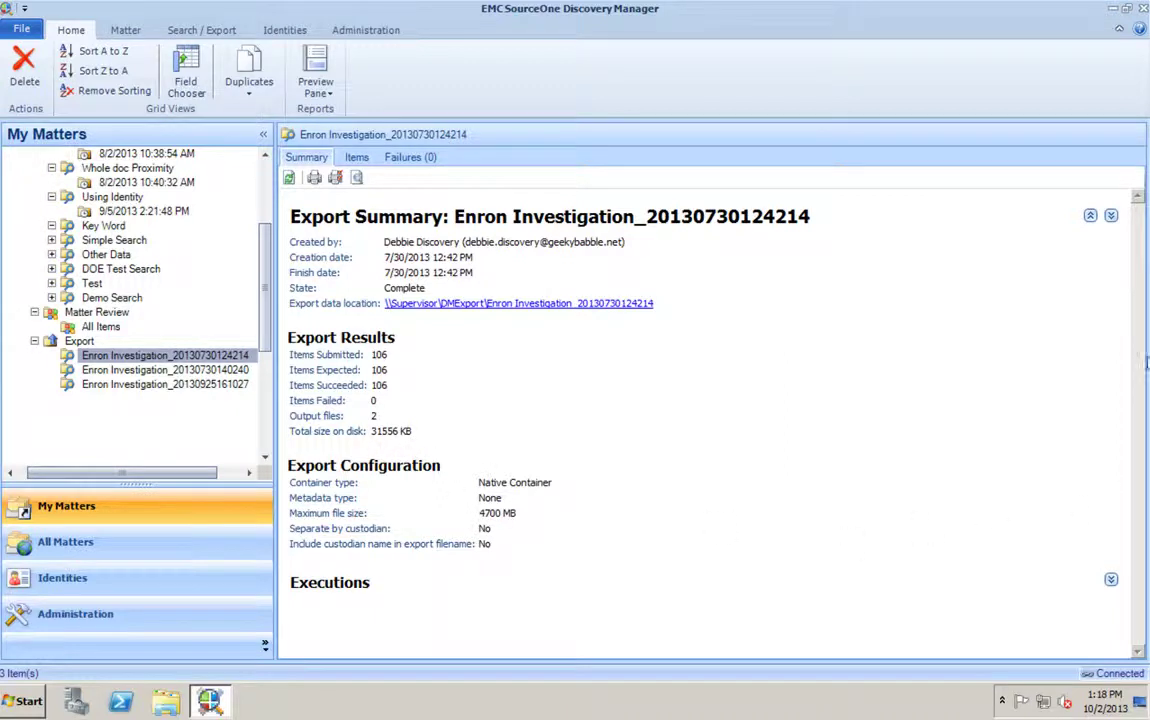
pyautogui.click(1110, 579)
pyautogui.scroll(-3, 781, 507)
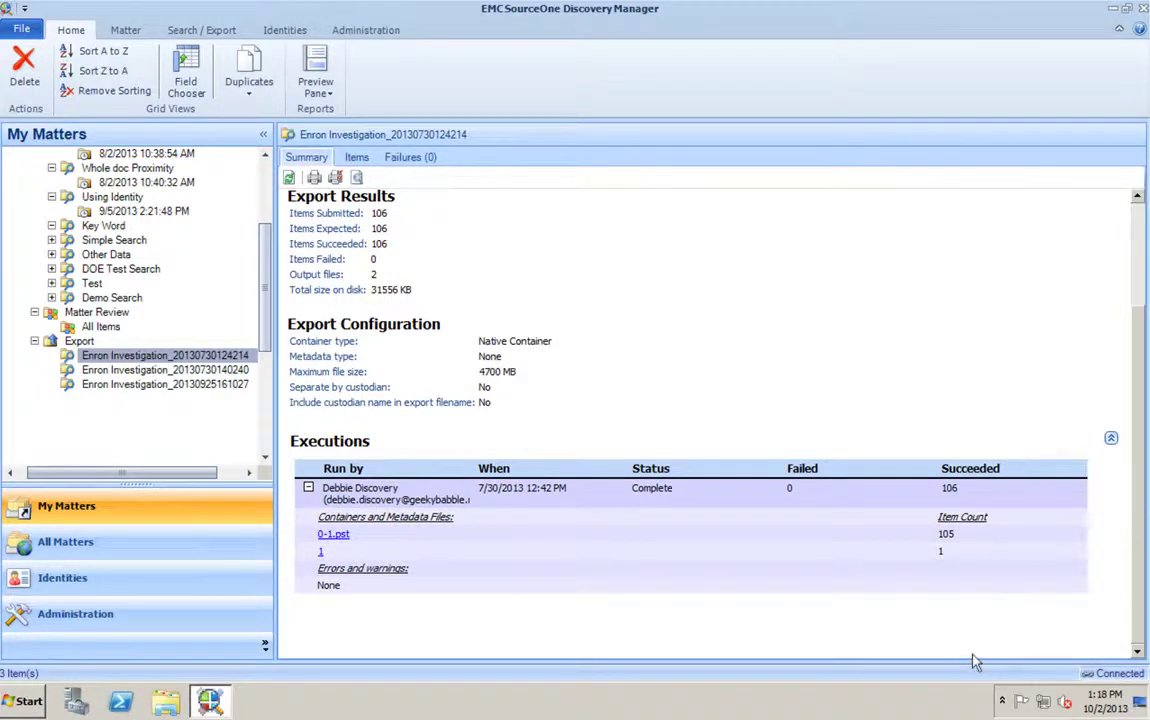
pyautogui.click(140, 386)
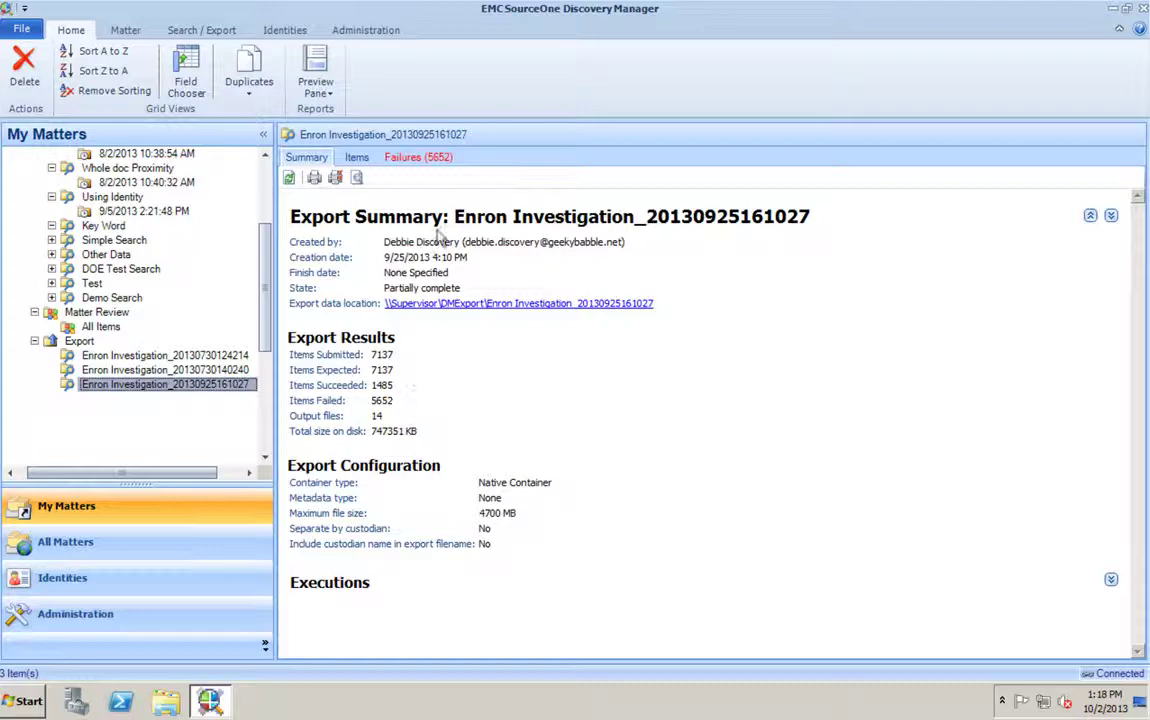
# - List the 5652 failed items, preview the first (GTCs), and view Retry failed items without retrying
pyautogui.click(416, 157)
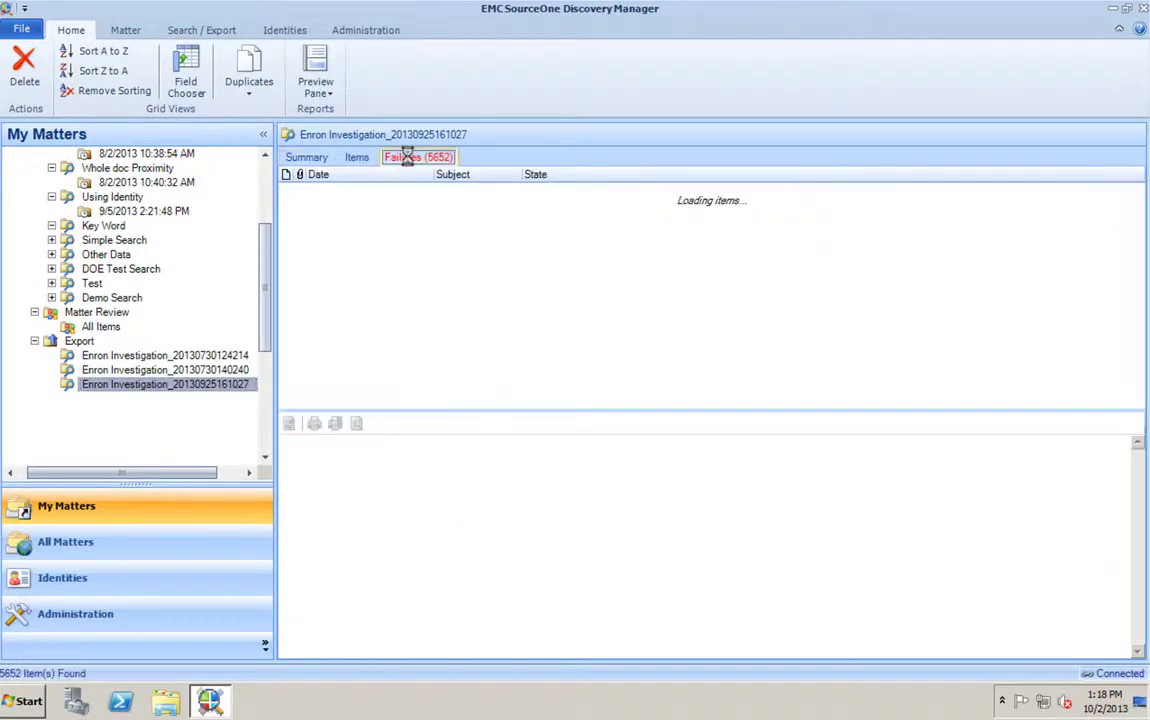
pyautogui.click(354, 157)
pyautogui.click(414, 158)
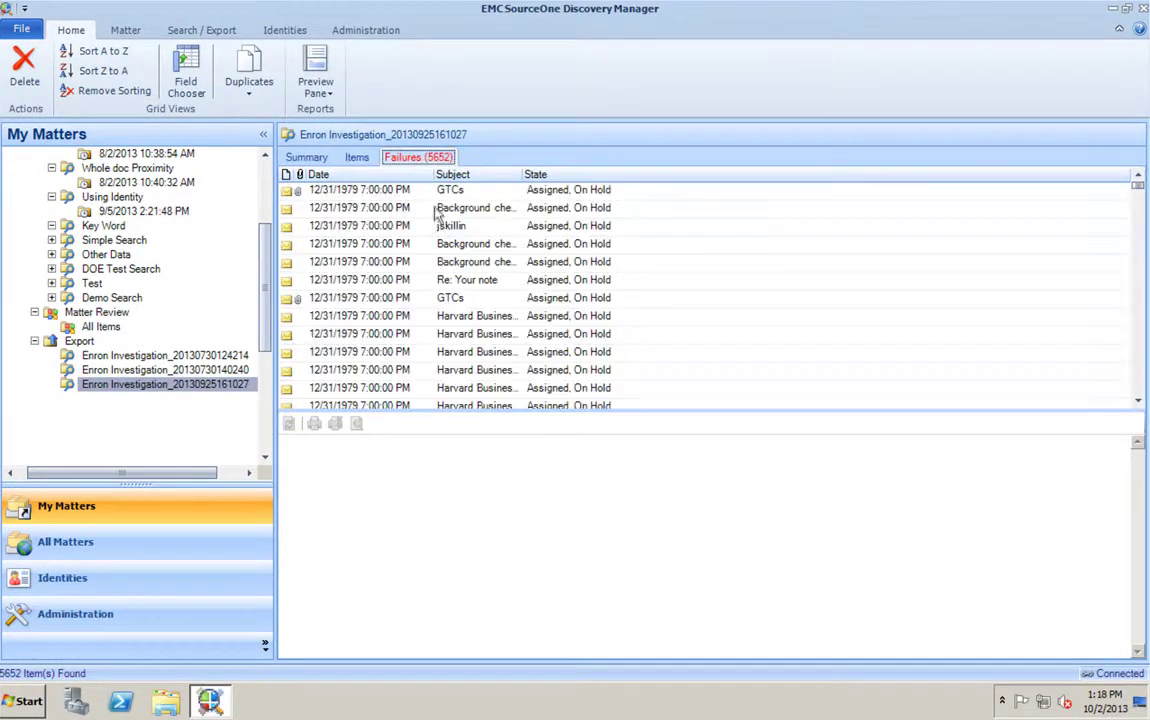
pyautogui.click(378, 189)
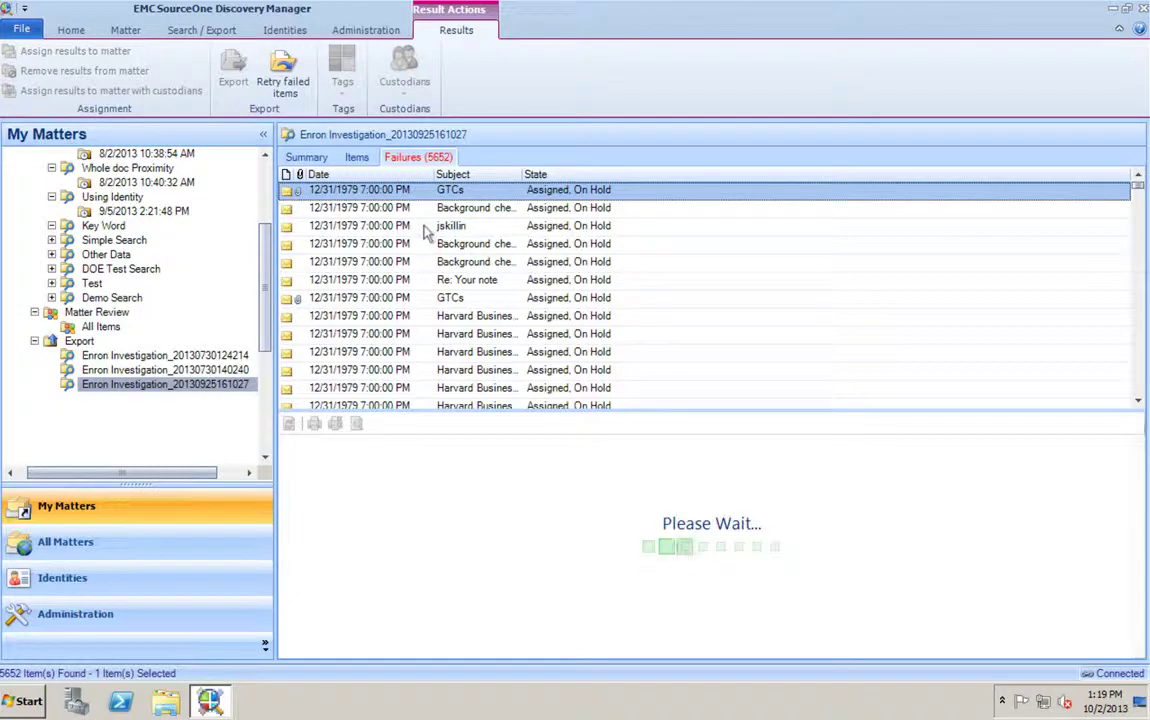
pyautogui.hotkey('ctrl', 'a')
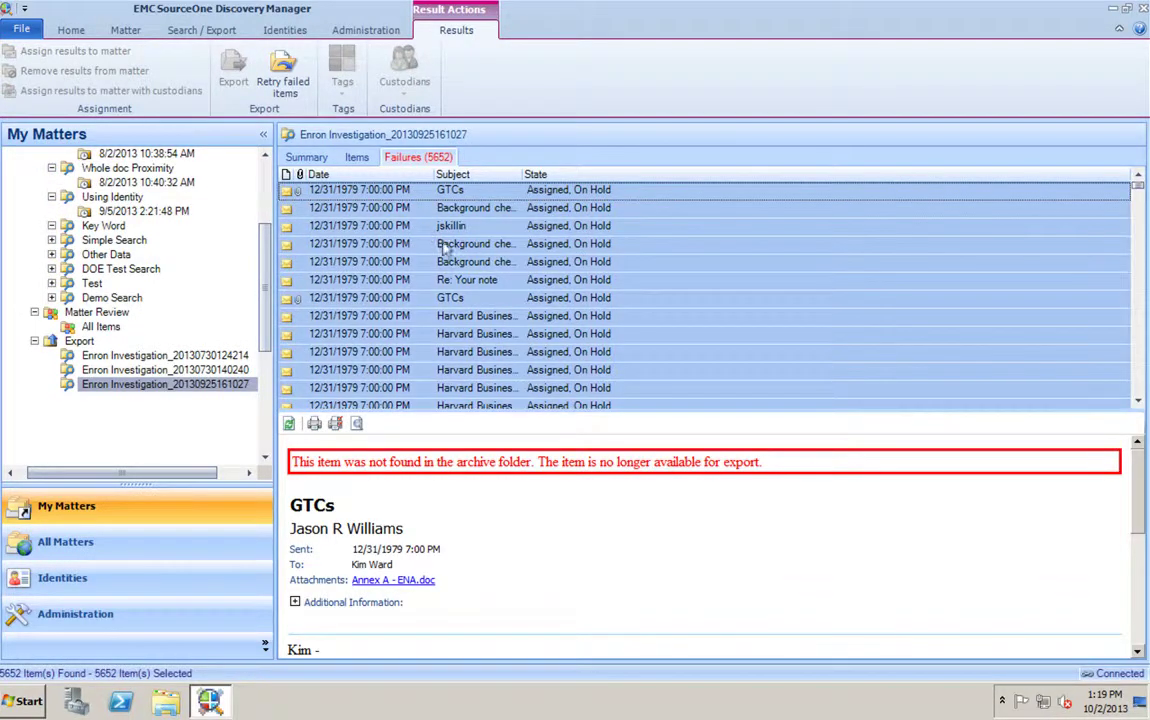
pyautogui.rightClick(456, 243)
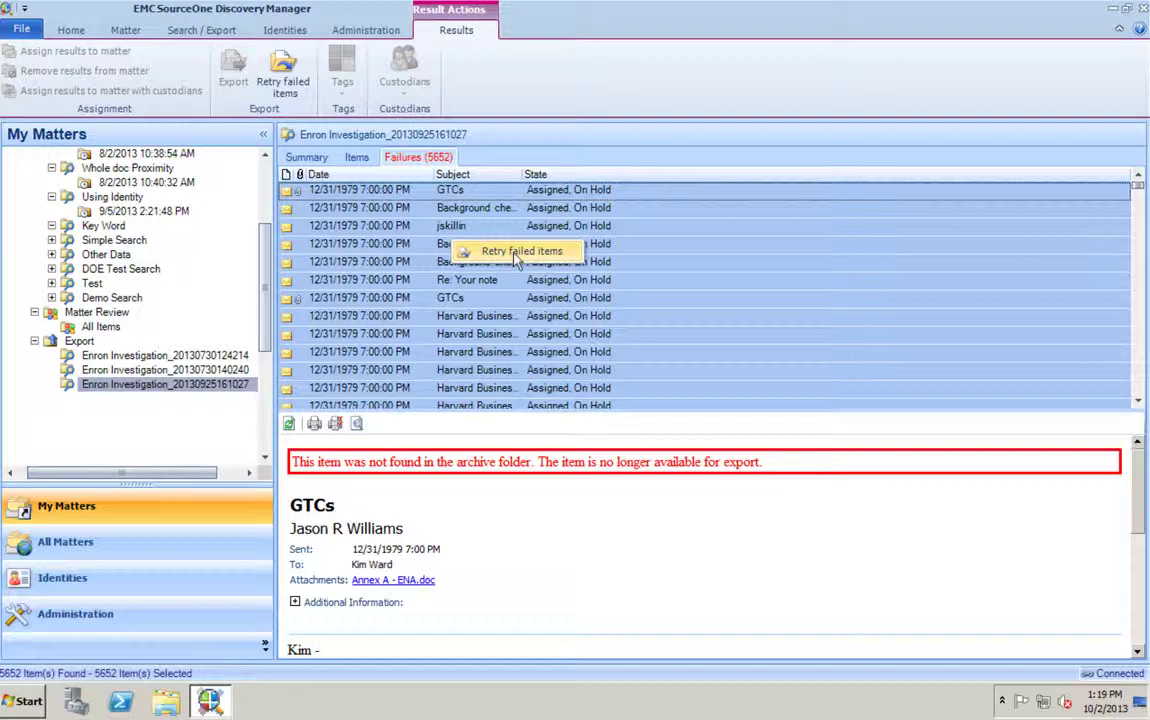
pyautogui.click(308, 146)
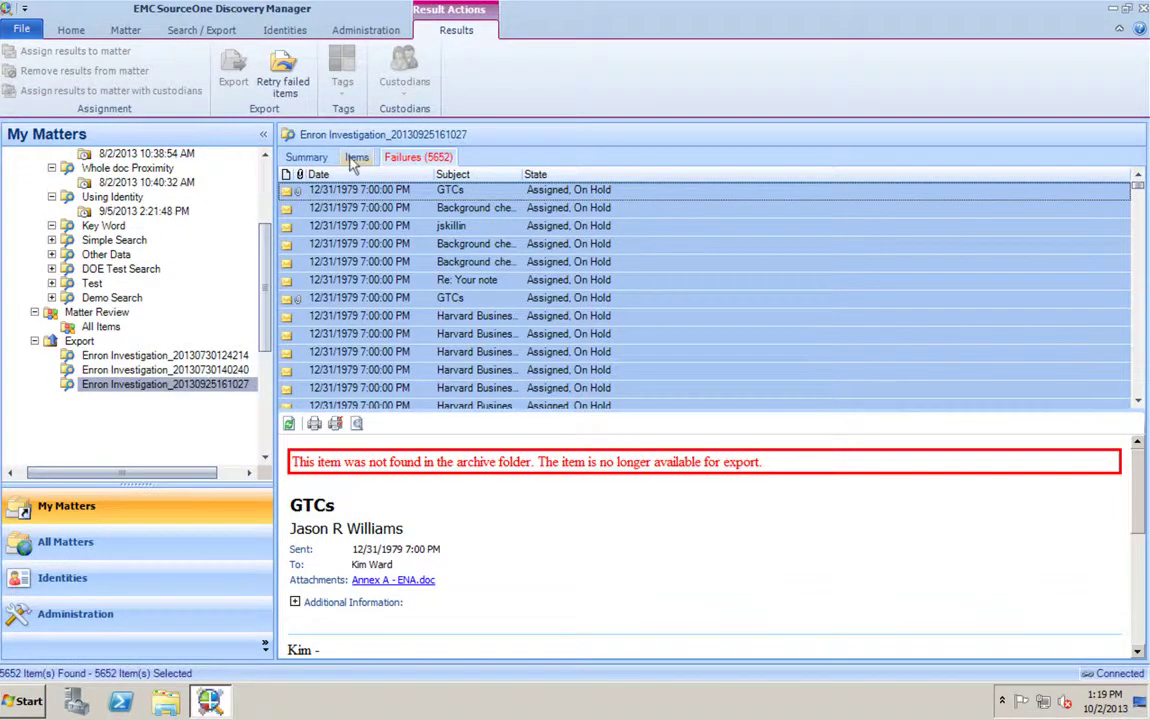
# - Open the Enron Investigation summary and expand Statistics and Status, showing 7144 items on hold
pyautogui.scroll(4, 253, 222)
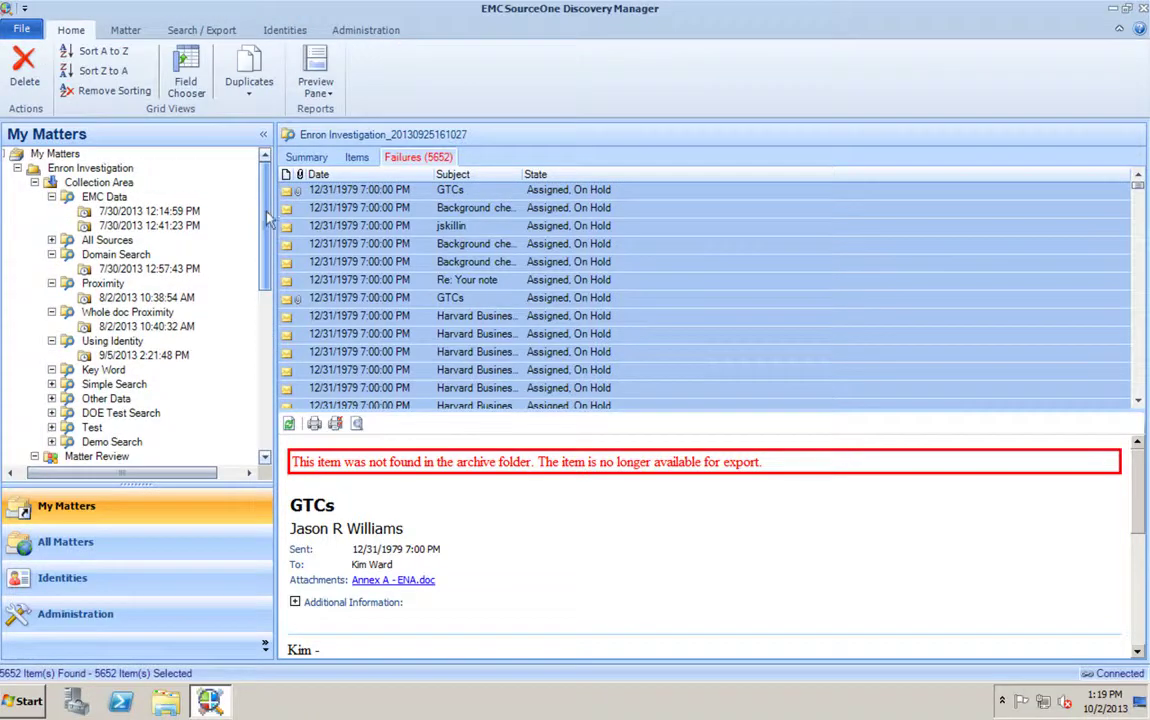
pyautogui.click(80, 157)
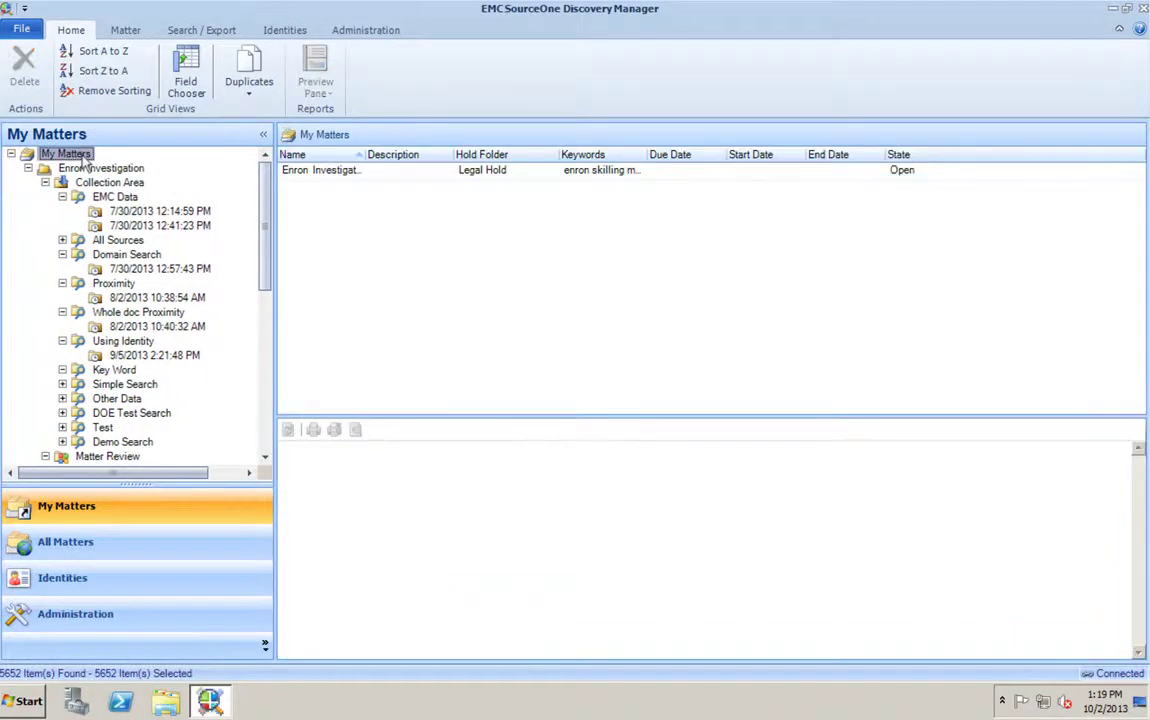
pyautogui.click(80, 168)
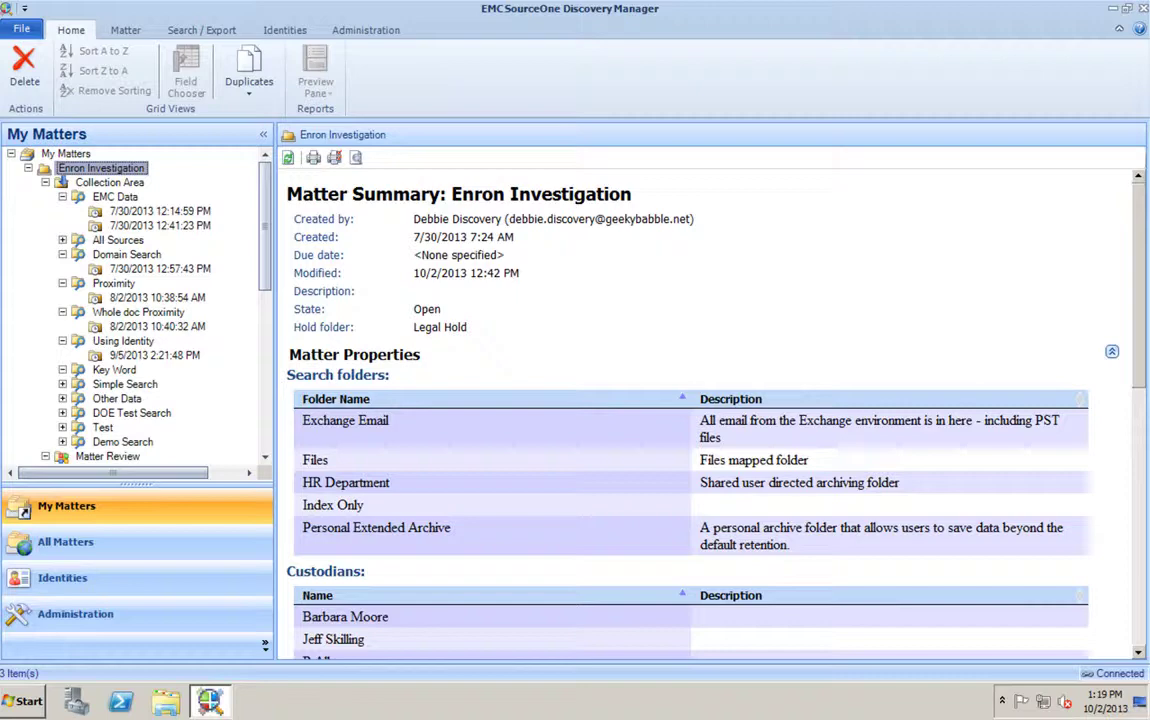
pyautogui.moveTo(1145, 370); pyautogui.dragTo(1143, 640)
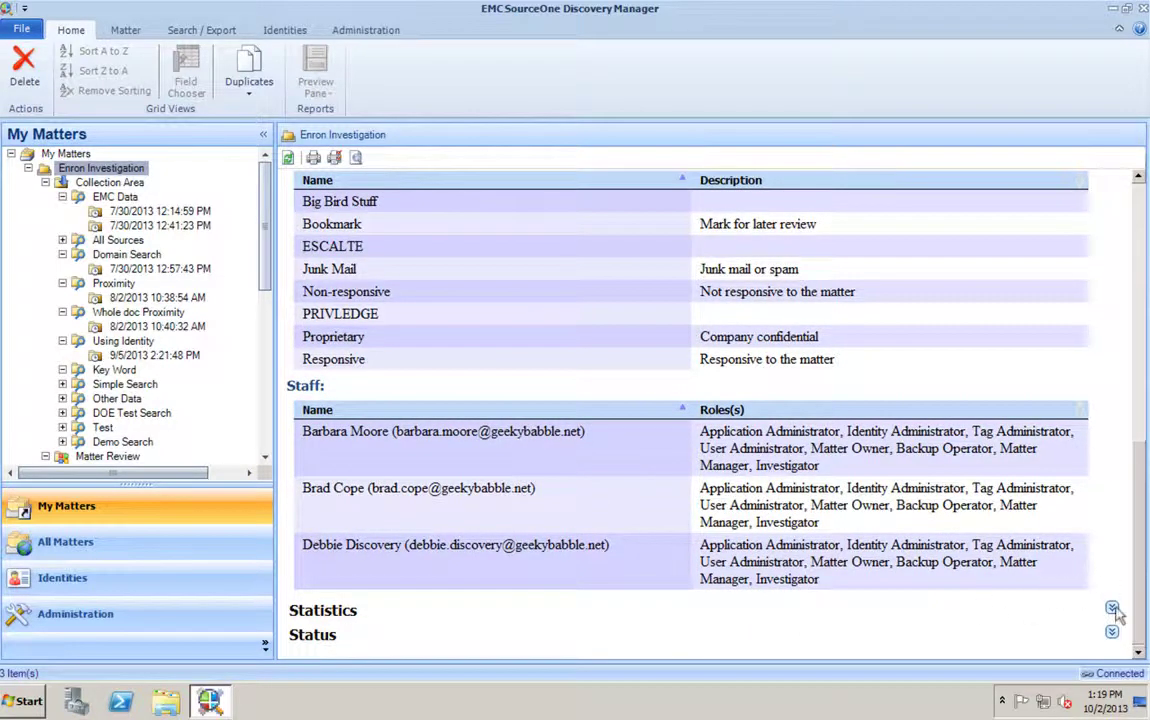
pyautogui.click(1113, 607)
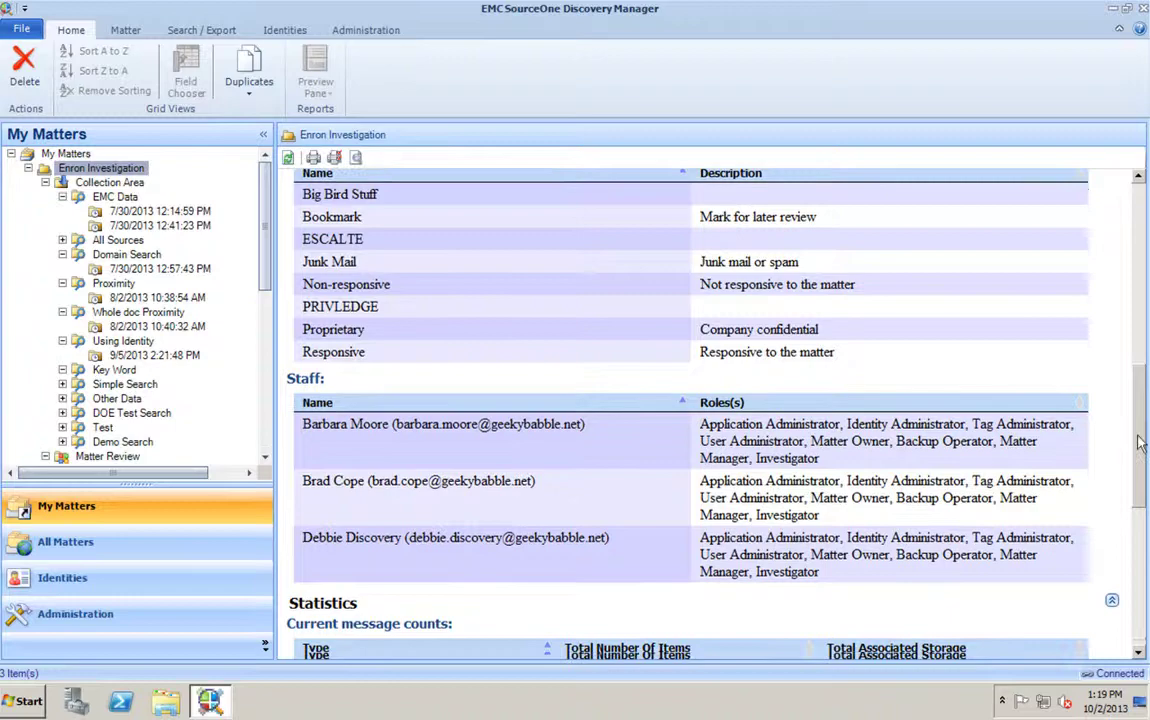
pyautogui.moveTo(1146, 437); pyautogui.dragTo(1137, 625)
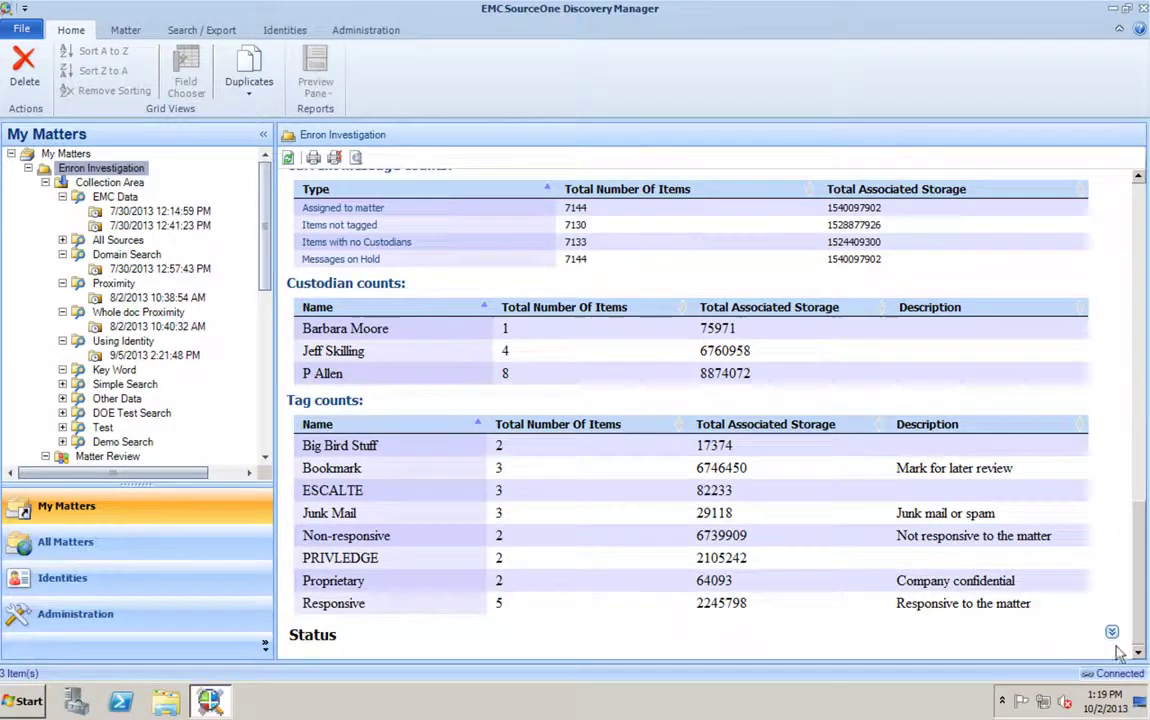
pyautogui.click(1111, 631)
pyautogui.scroll(-10, 905, 505)
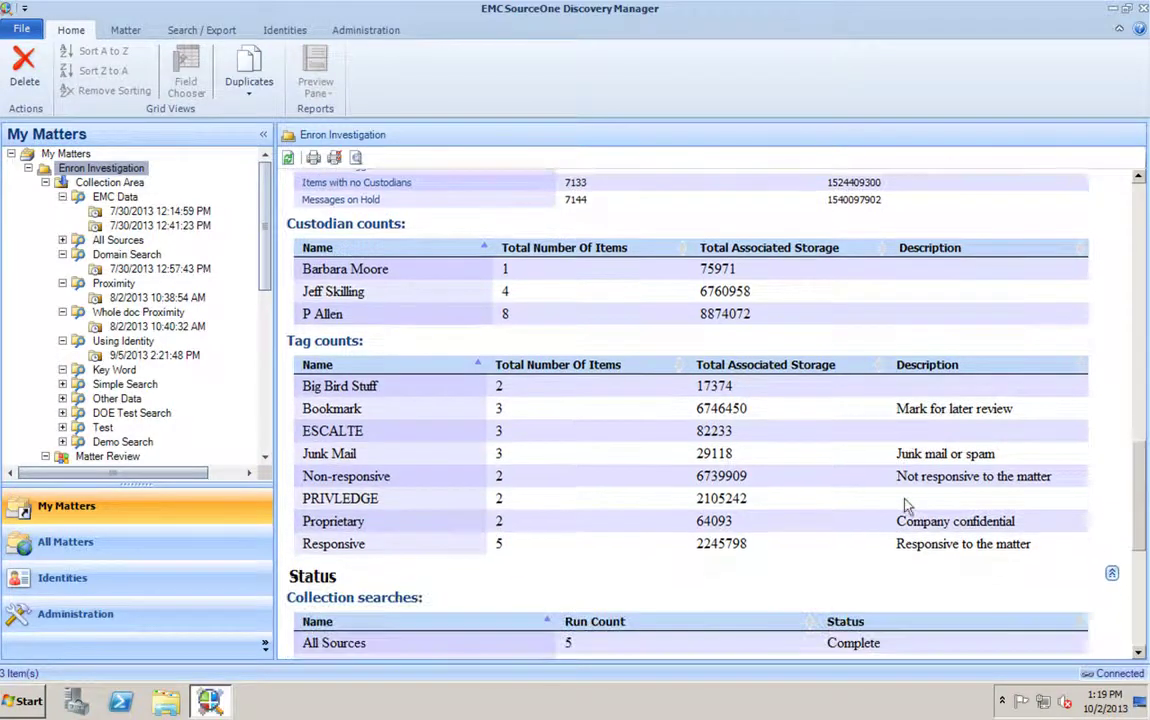